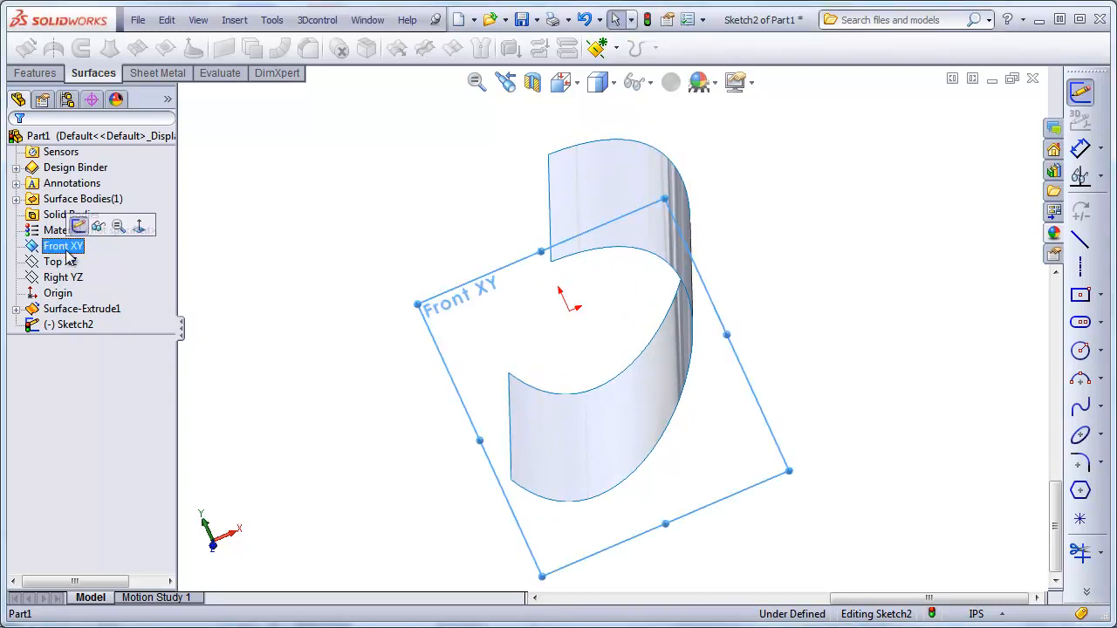
Step: Sketch a conic between the two open ends of the surface's lower edge, bulging outward, with a rho of 0.75
left_click(1100, 411)
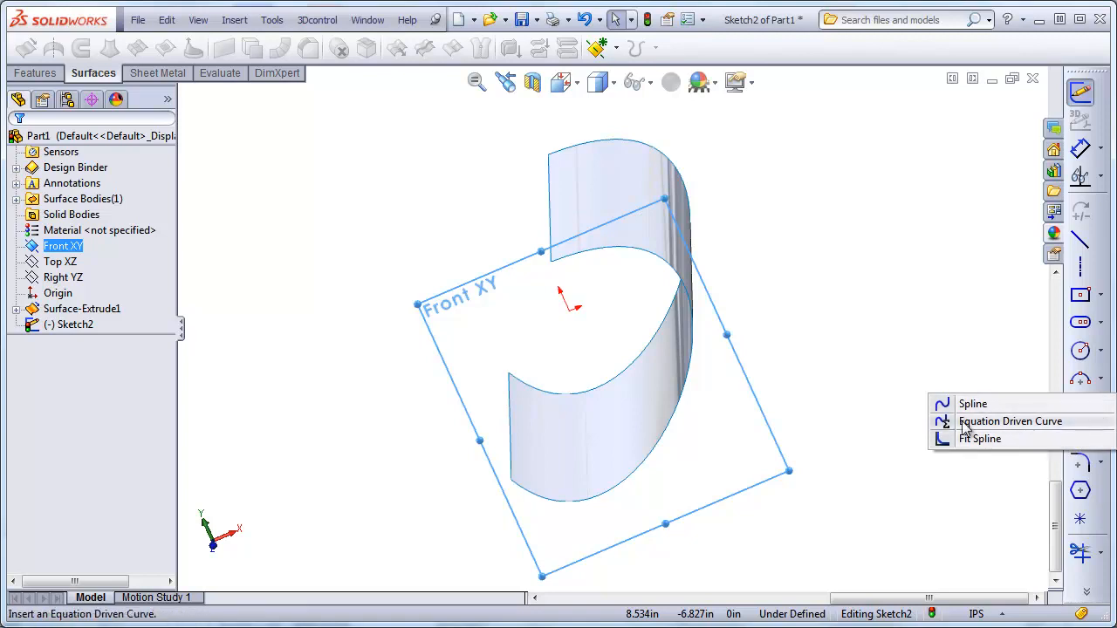
left_click(879, 476)
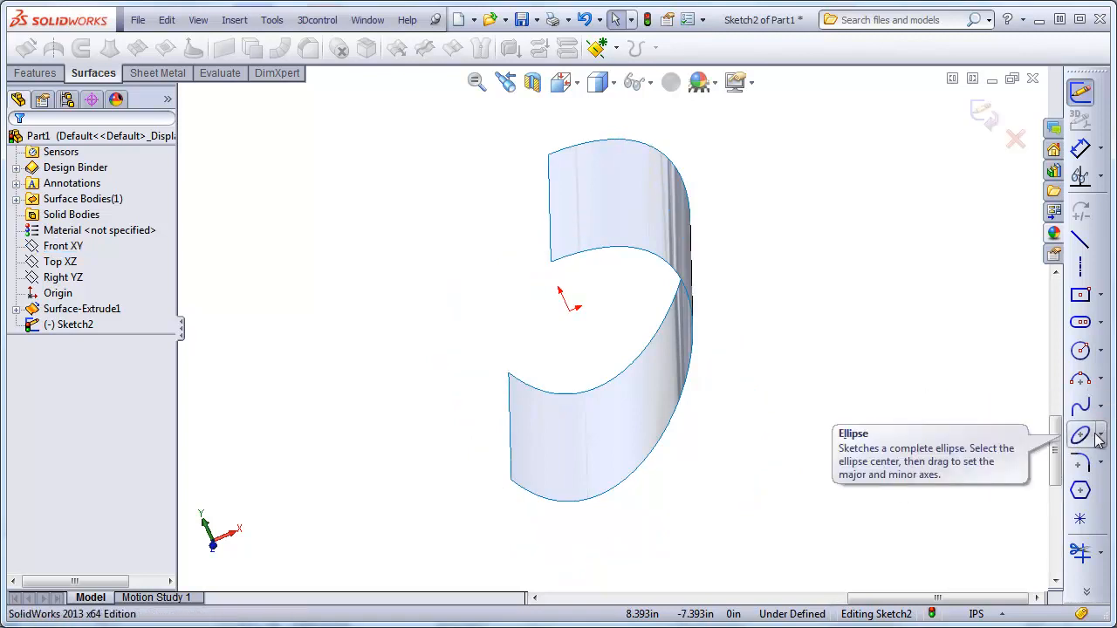
left_click(1100, 437)
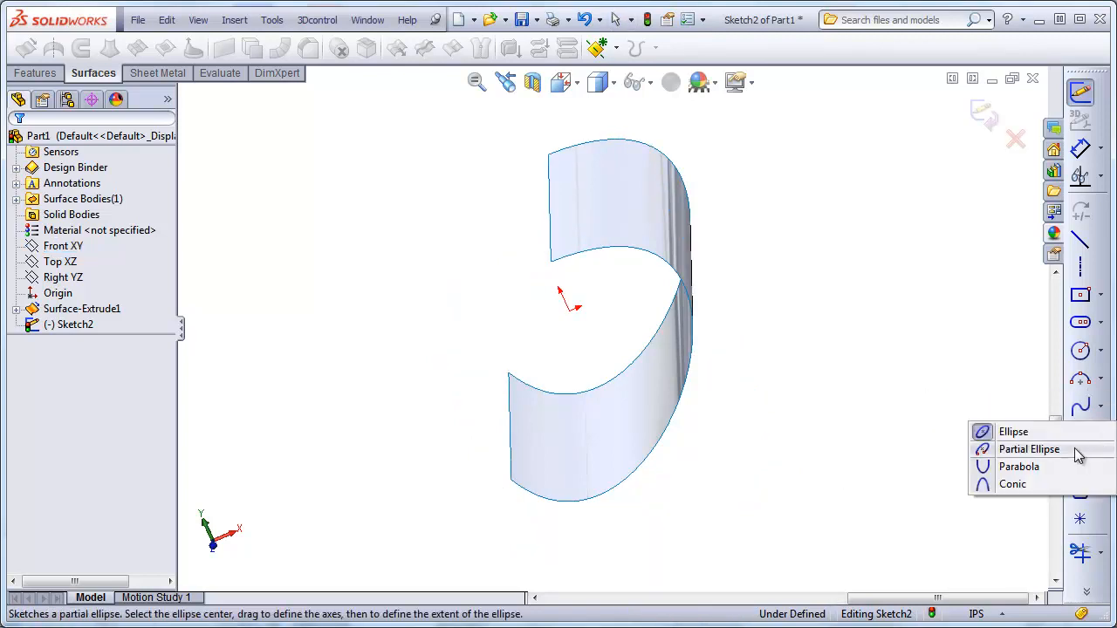
left_click(1027, 491)
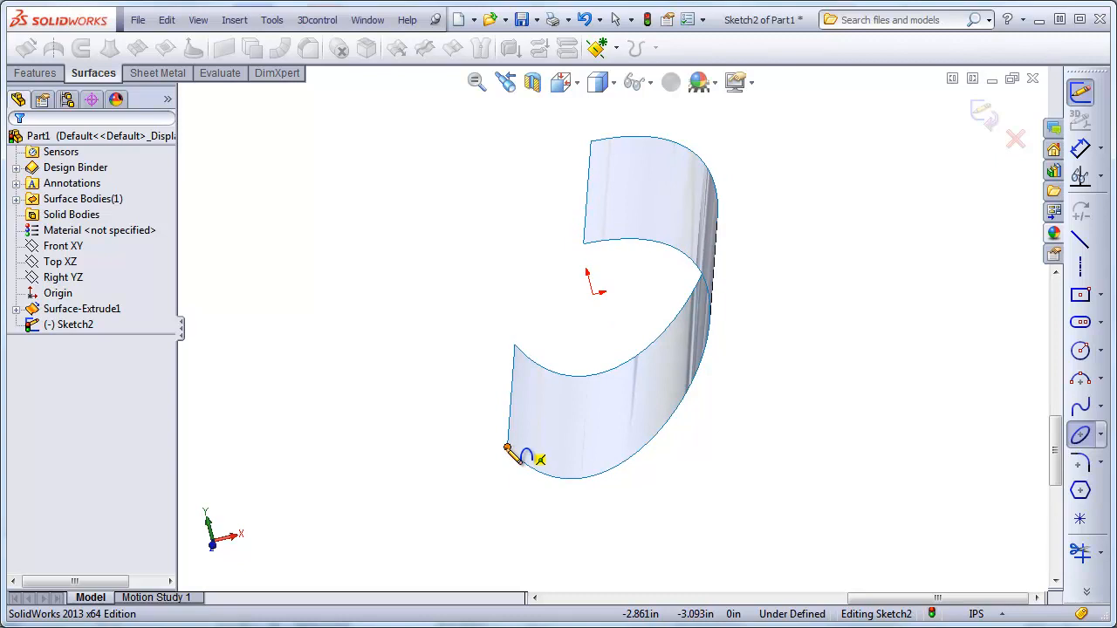
left_click(507, 449)
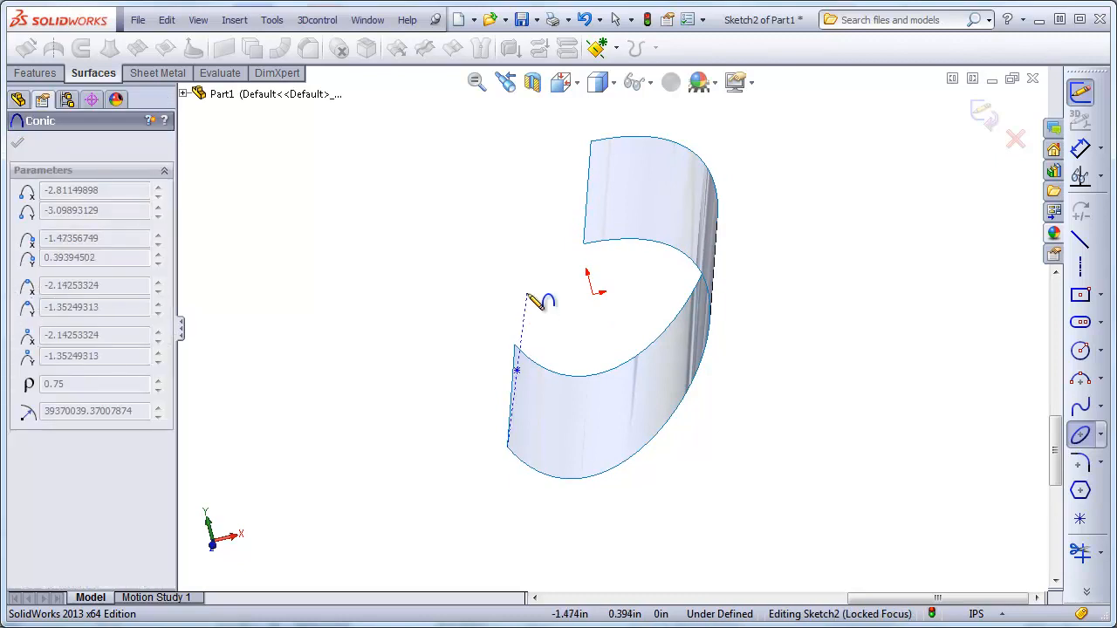
left_click(583, 244)
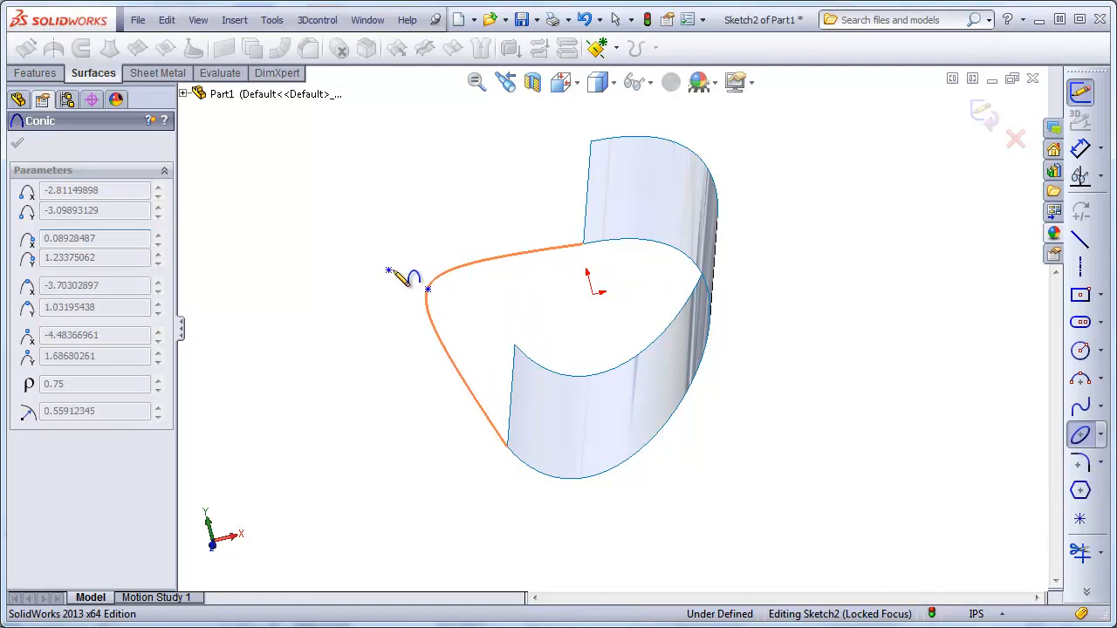
left_click(428, 289)
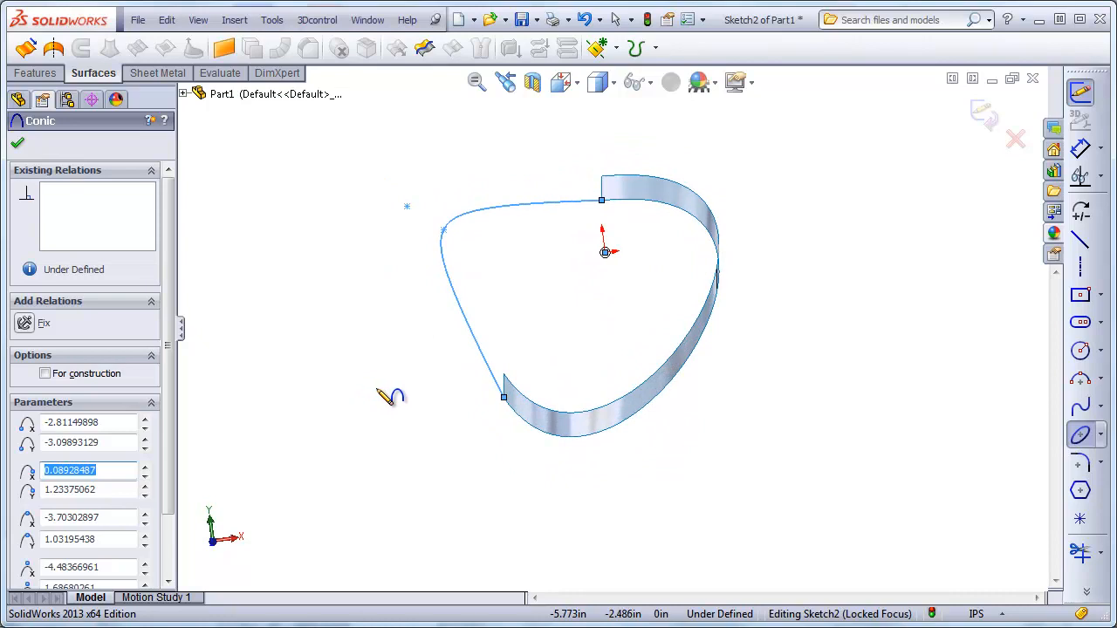
key("Escape")
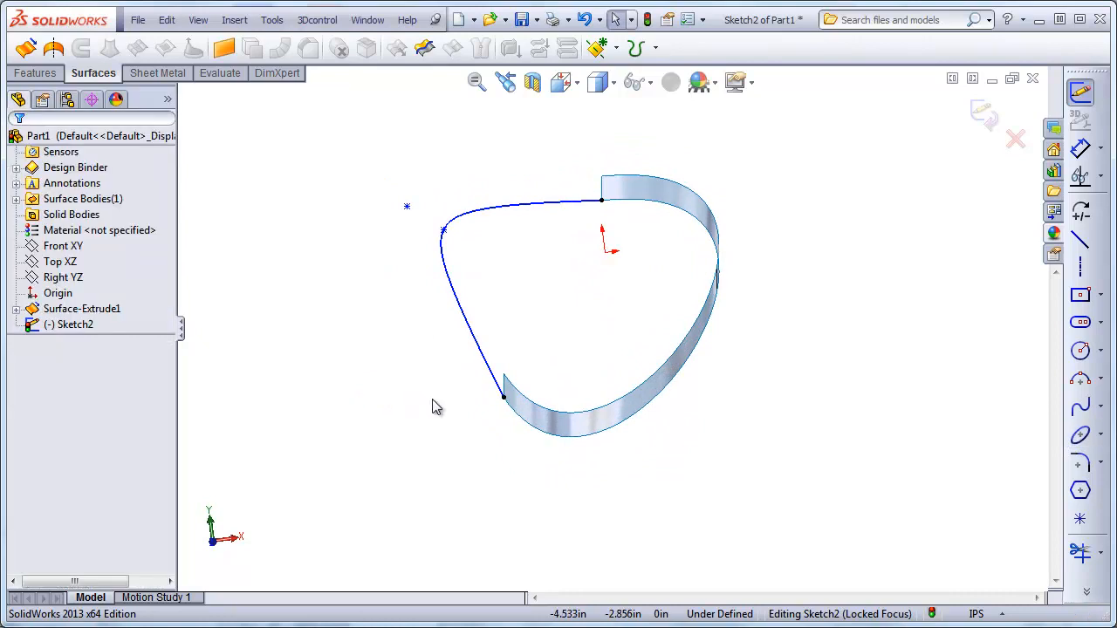
Step: Try an equal curvature relation between the conic and the surface edge at the conic's lower end, and undo it
left_click(530, 435)
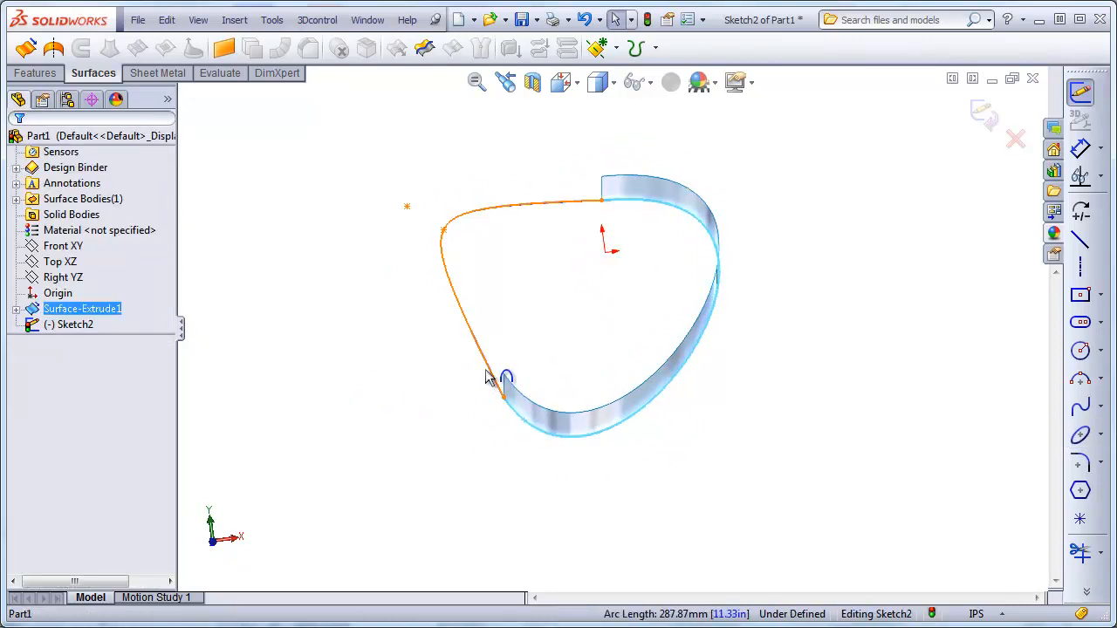
left_click(492, 376, "ctrl")
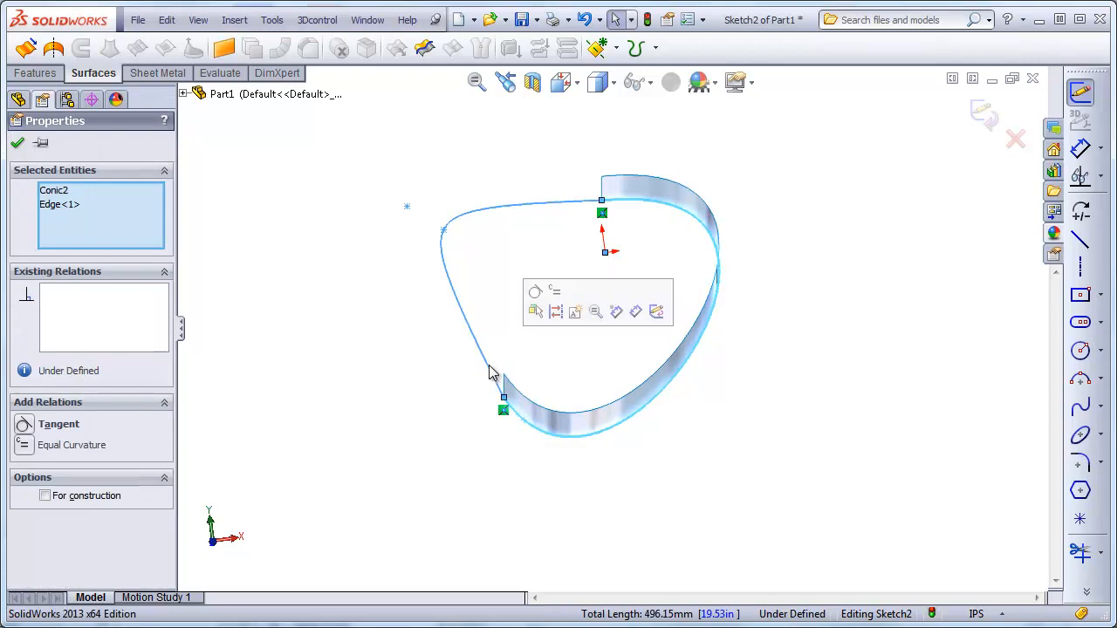
left_click(557, 297)
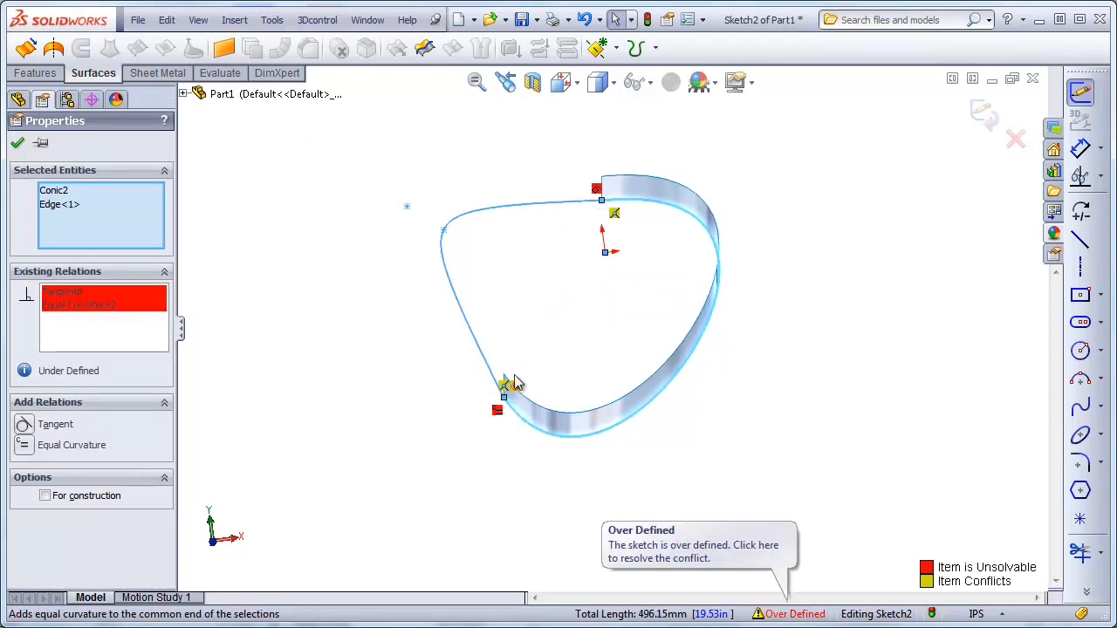
left_click(336, 430)
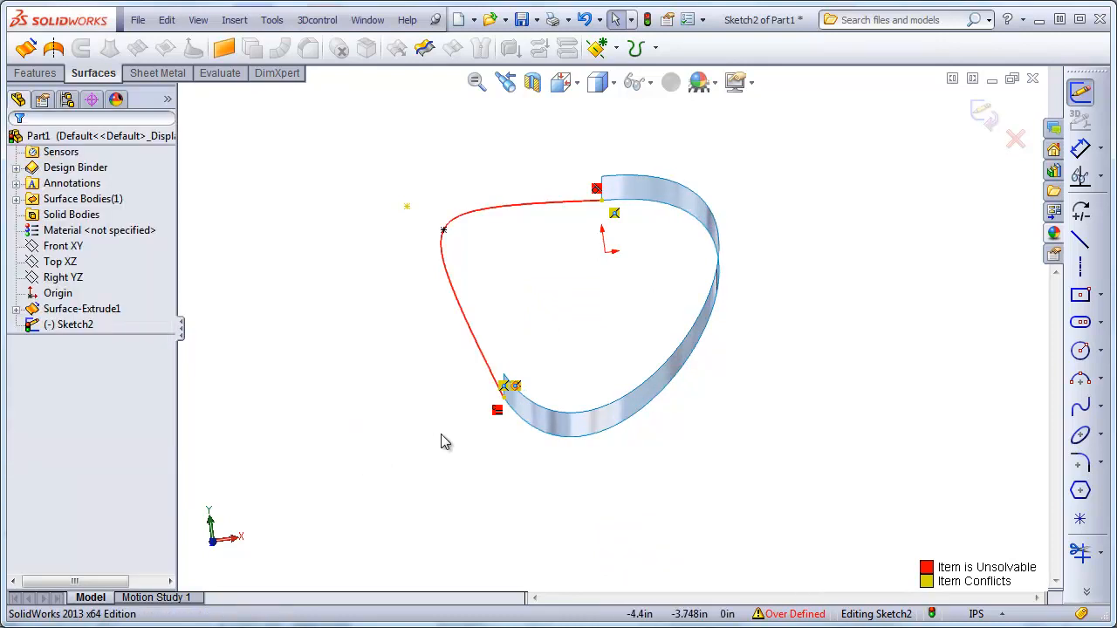
left_click(407, 210)
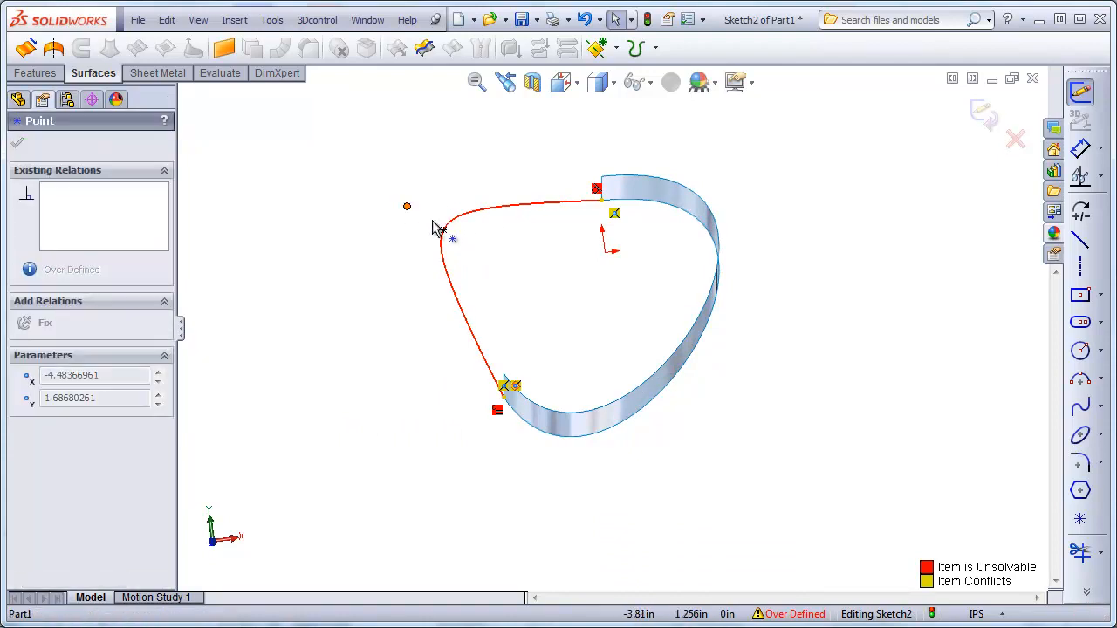
key("ctrl+z")
key("ctrl+z")
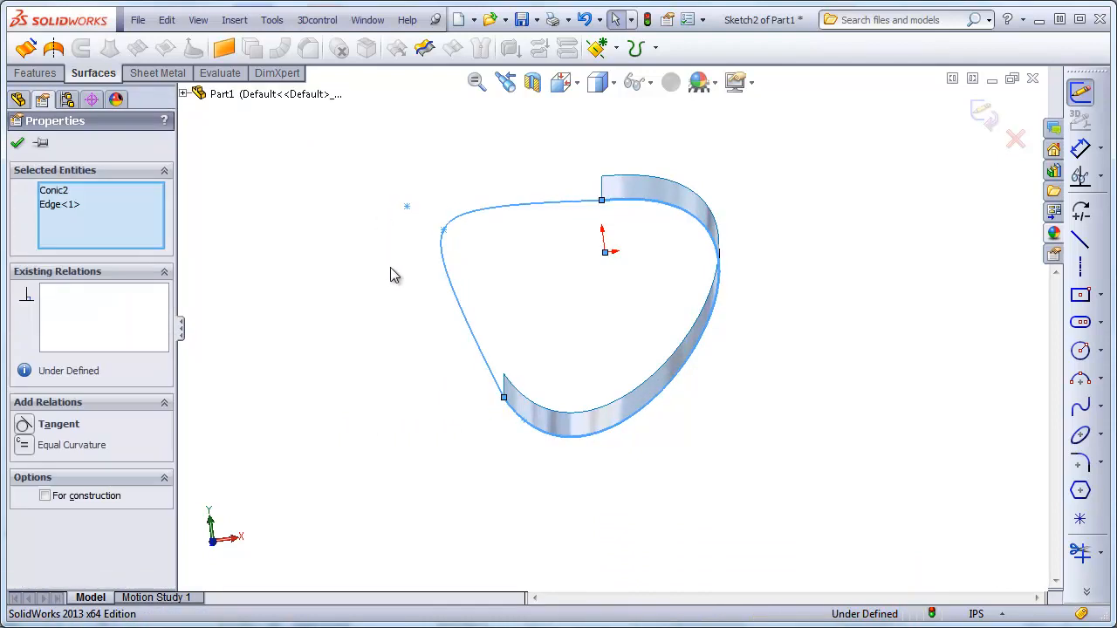
Step: Move the conic's apex inward to about X -3.03, Y 0.38 in and give its lower end equal curvature with the surface edge
mouse_move(407, 207)
left_mouse_down()
mouse_move(487, 248)
mouse_move(451, 251)
mouse_move(484, 260)
mouse_move(474, 253)
left_mouse_up()
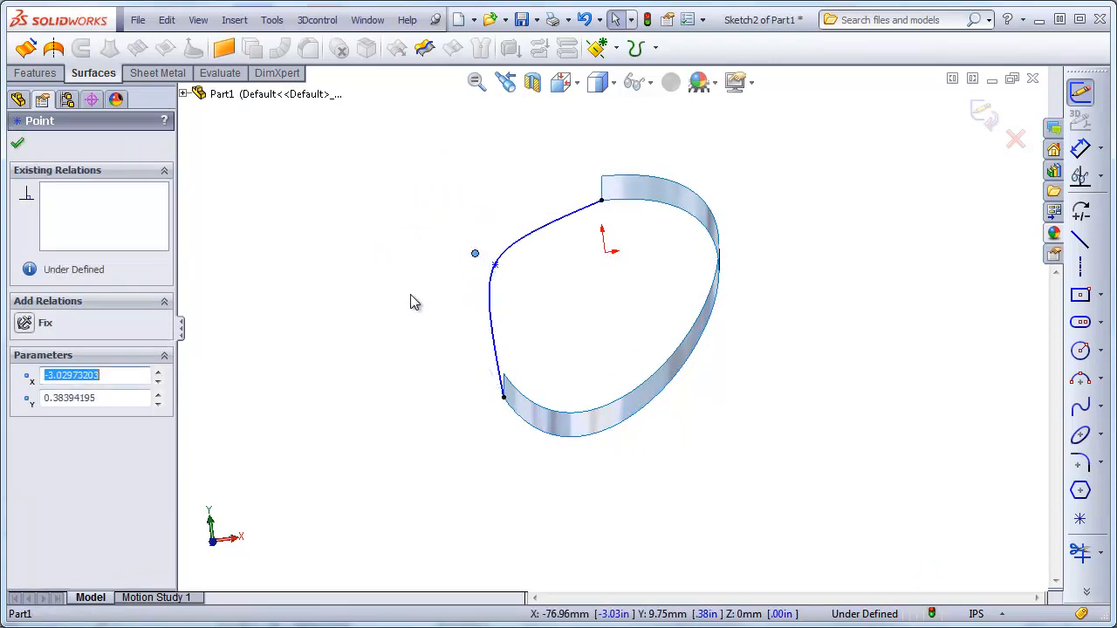
left_click(408, 324)
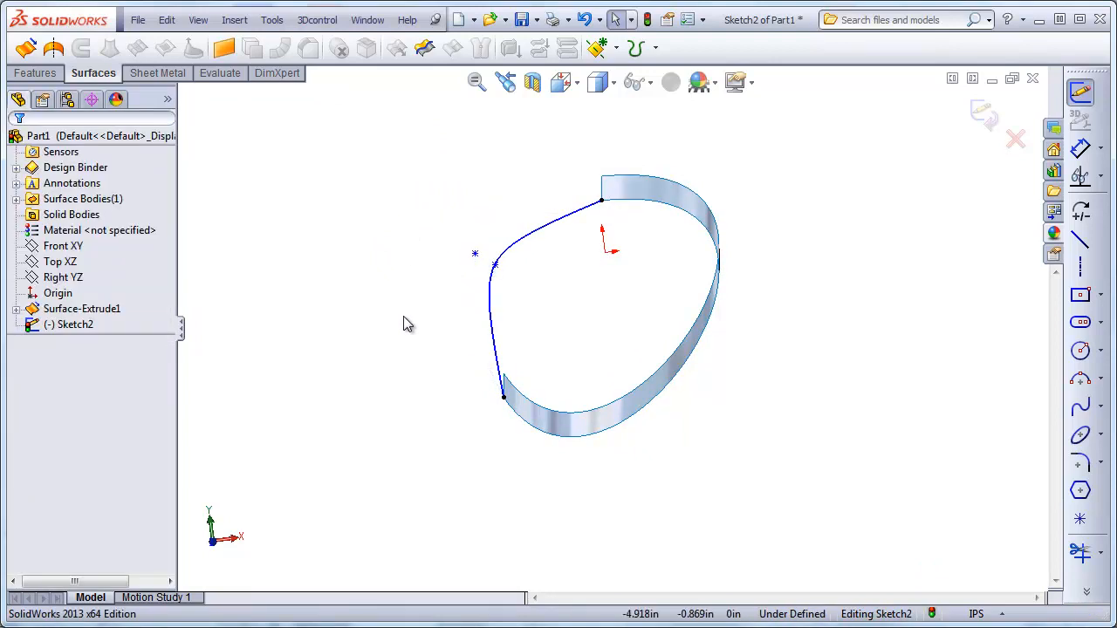
left_click(523, 423)
left_click(492, 353, "ctrl")
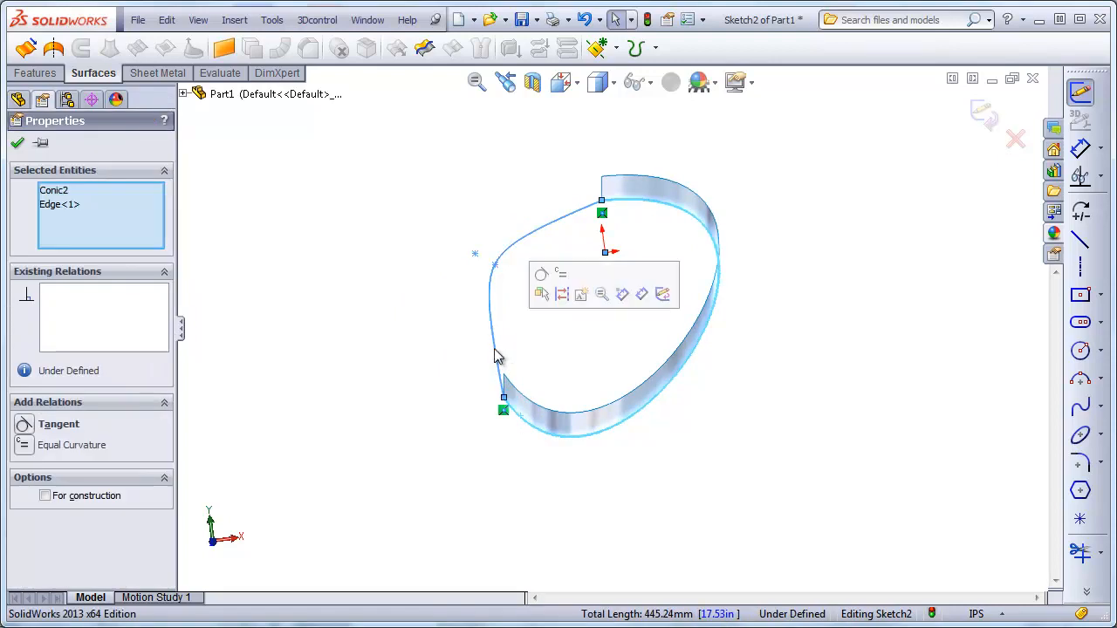
left_click(562, 275)
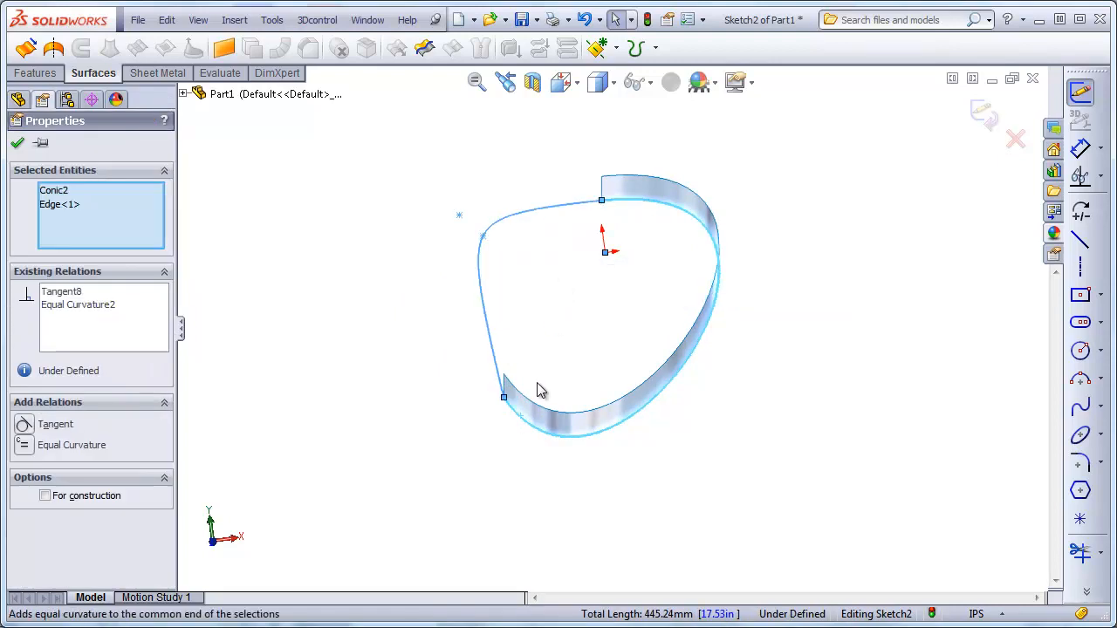
left_click(637, 472)
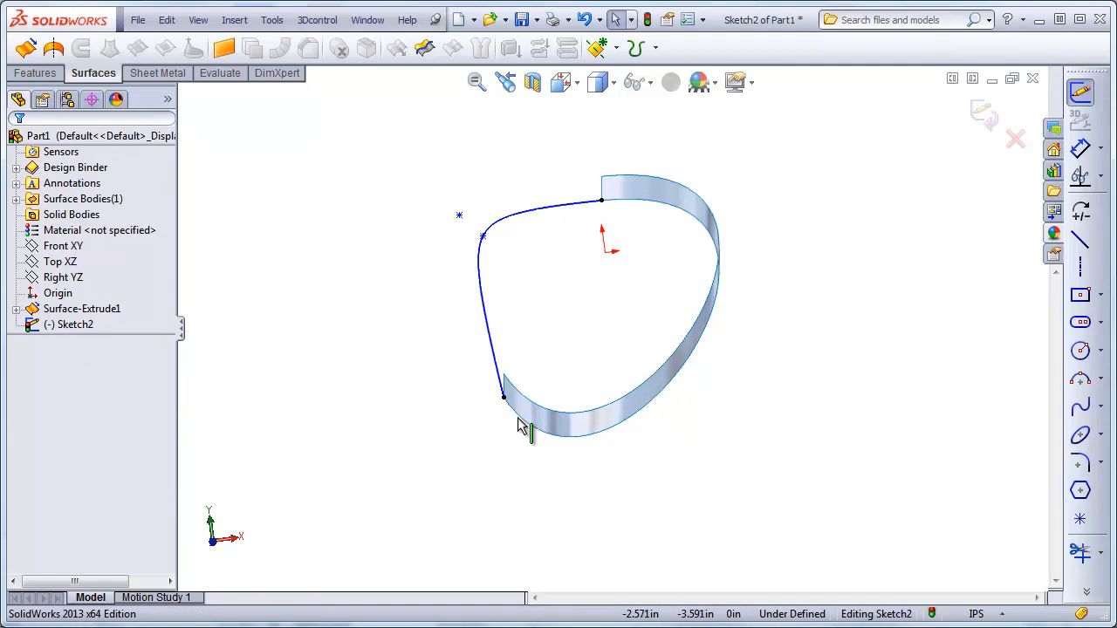
Step: Apply an equal curvature relation between the conic and the surface edge at the conic's upper end
left_click(591, 203)
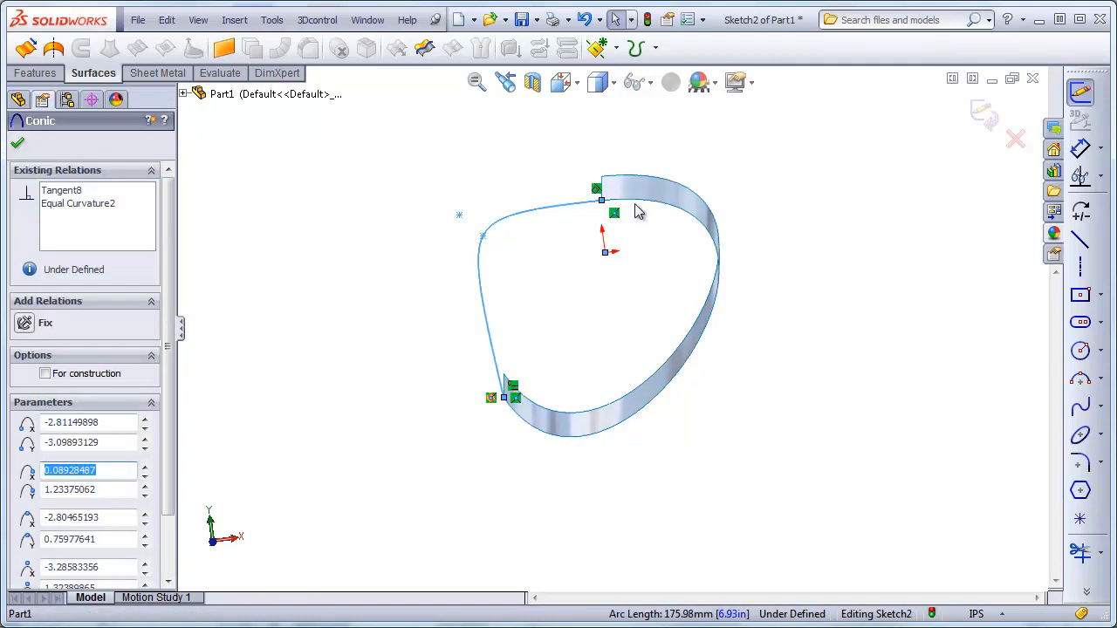
left_click(643, 212, "ctrl")
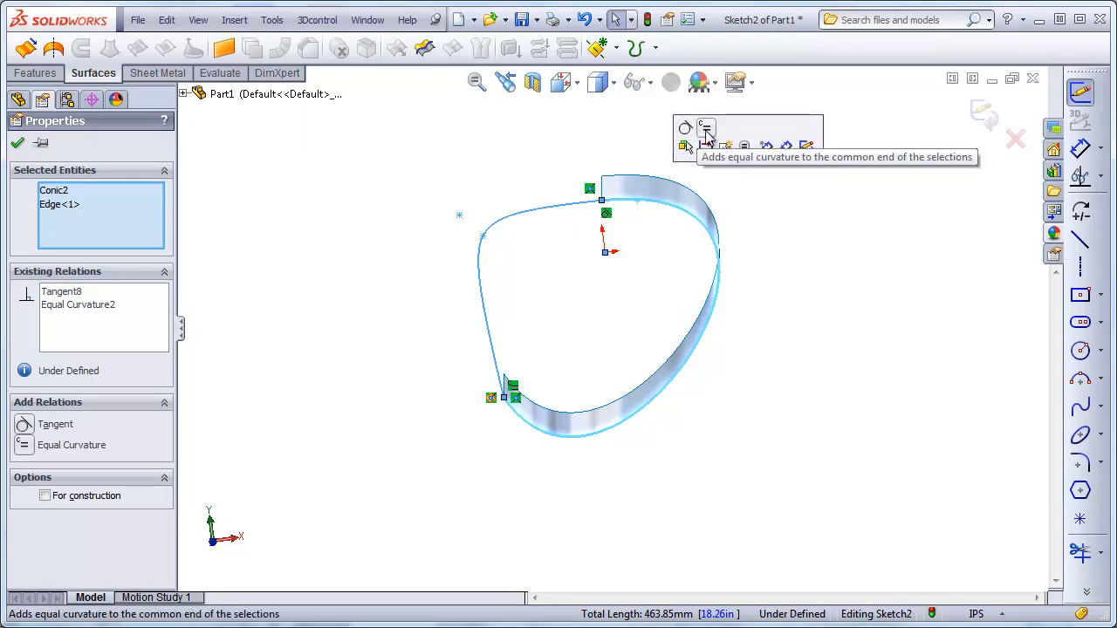
left_click(703, 133)
left_click(760, 242)
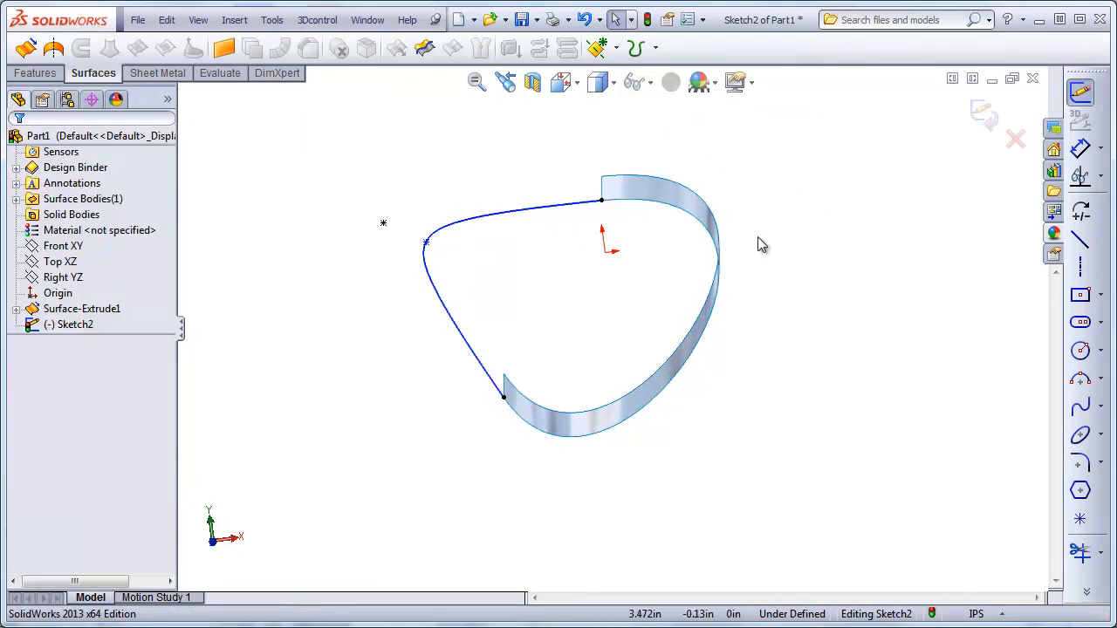
left_click(427, 245)
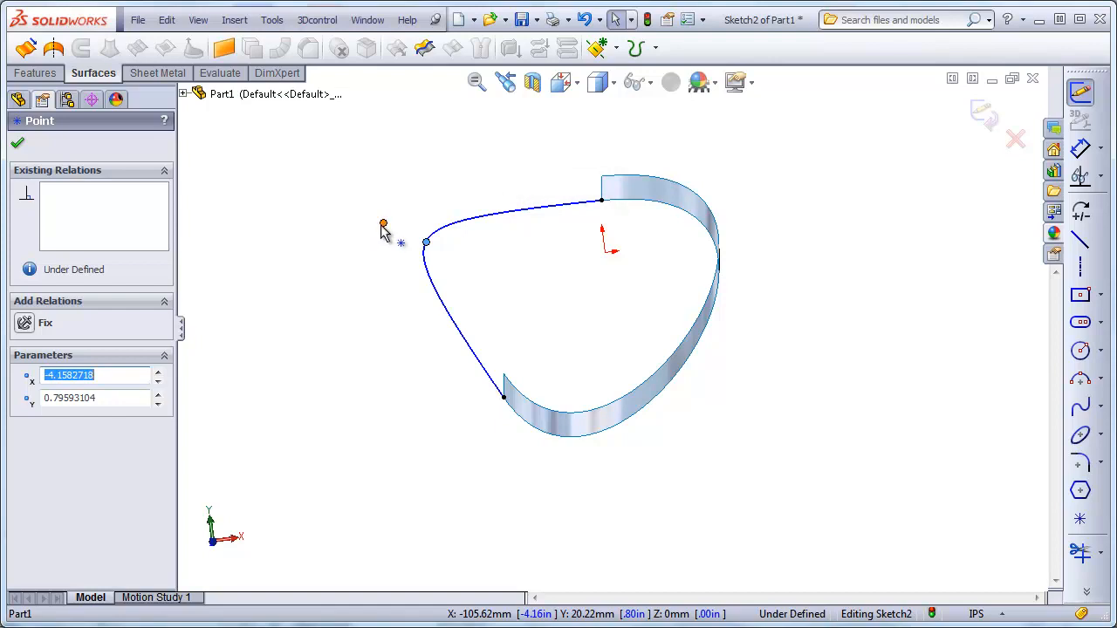
left_click(630, 298)
Step: Draw a centerline about 6.86 in long from the conic's upper endpoint and make it tangent to the surface edge
left_click(1082, 269)
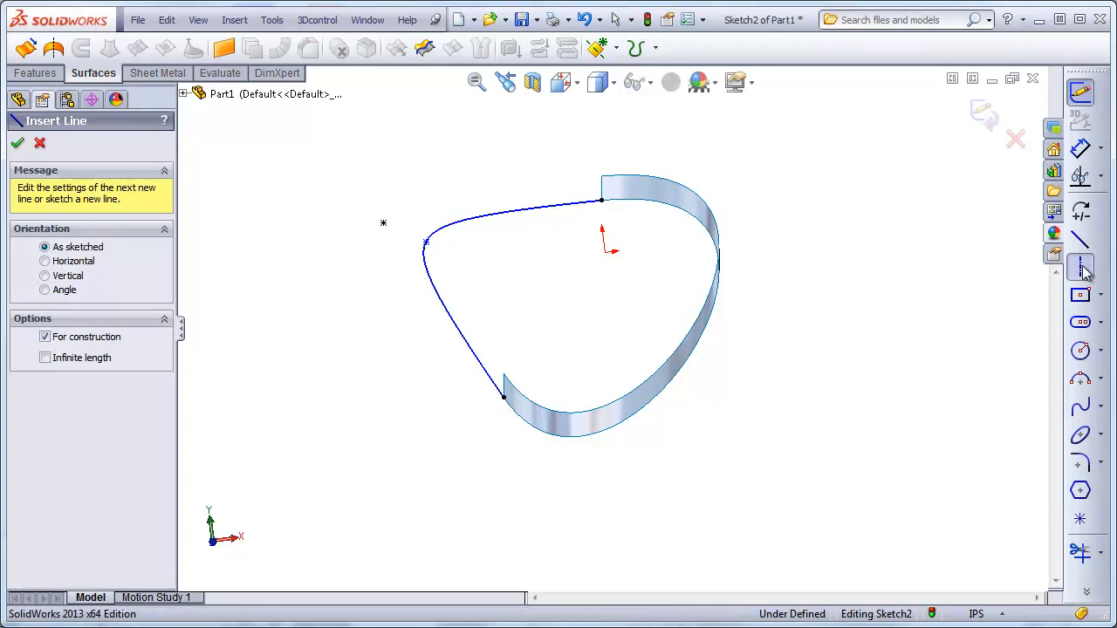
left_click(602, 200)
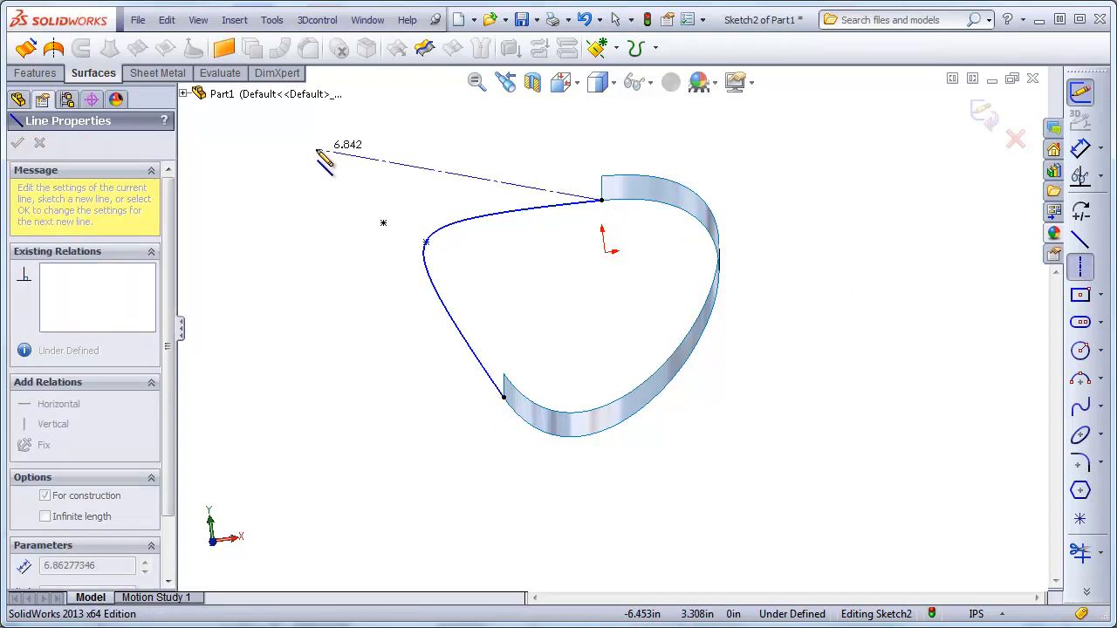
double_click(319, 150)
left_click(585, 199)
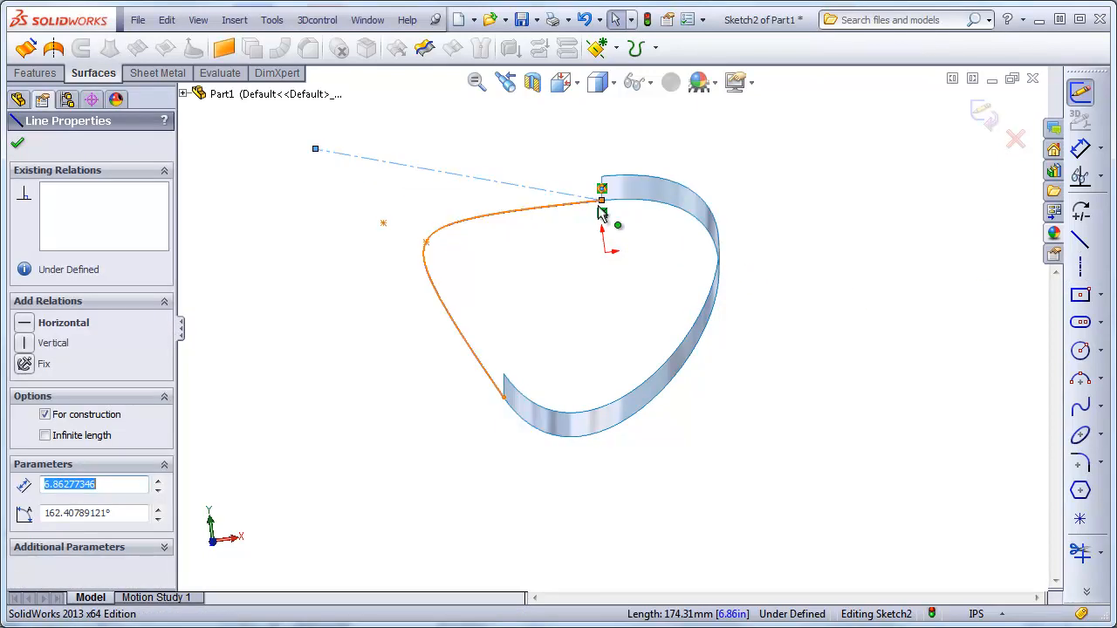
left_click(634, 207, "ctrl")
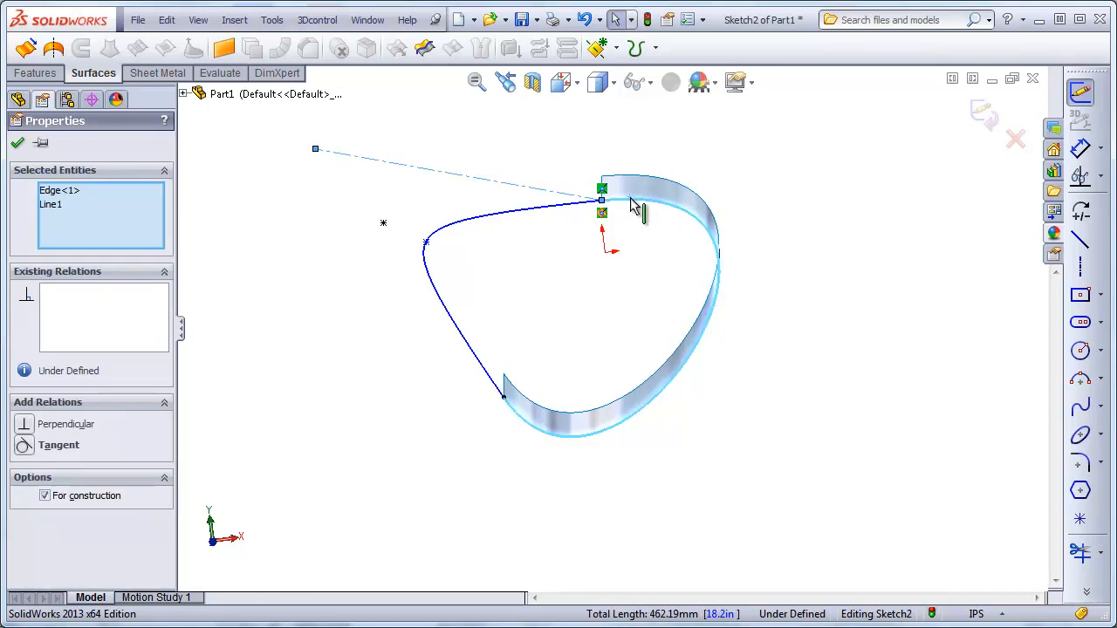
left_click(699, 122)
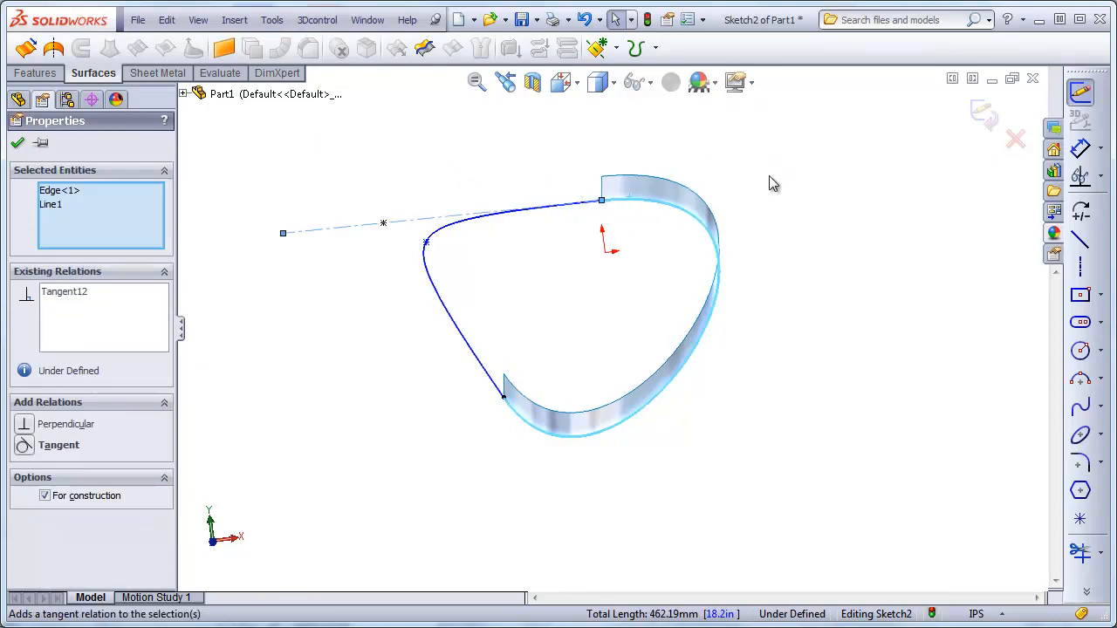
left_click(862, 218)
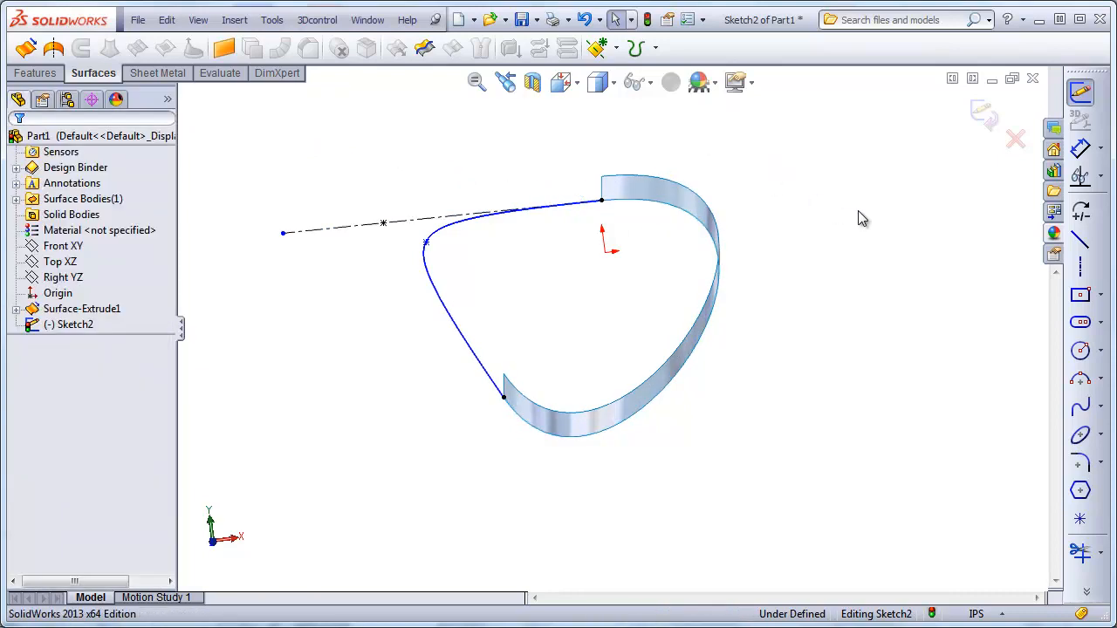
Step: Draw a centerline from the conic's lower endpoint, extend it to about 6.98 in, and make it tangent to the surface edge
left_click(1082, 269)
left_click(503, 397)
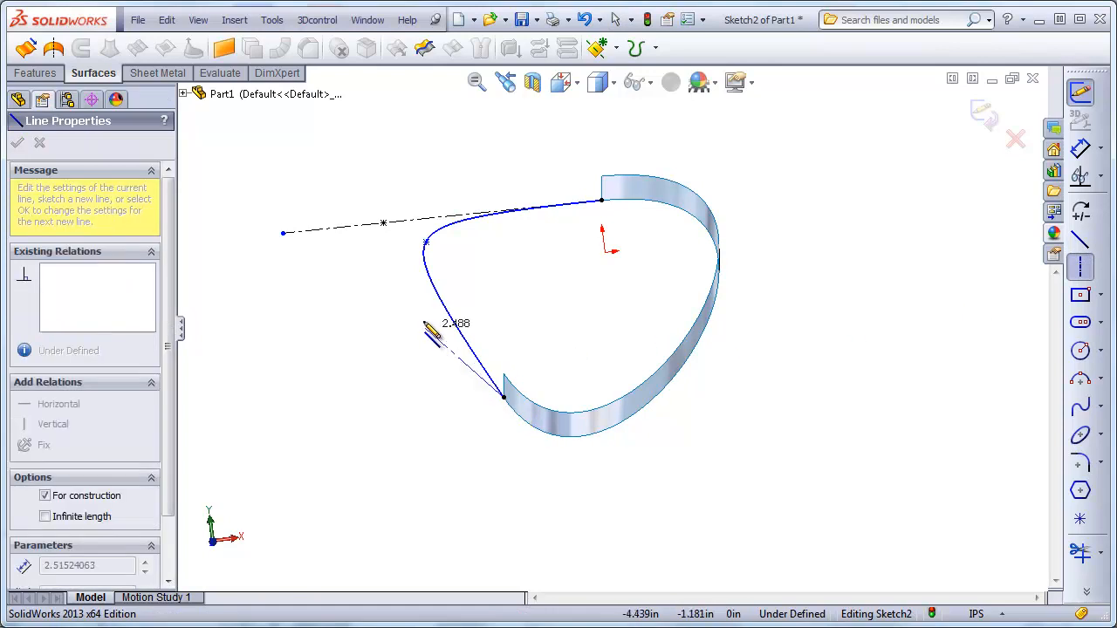
left_click(412, 299)
key("Escape")
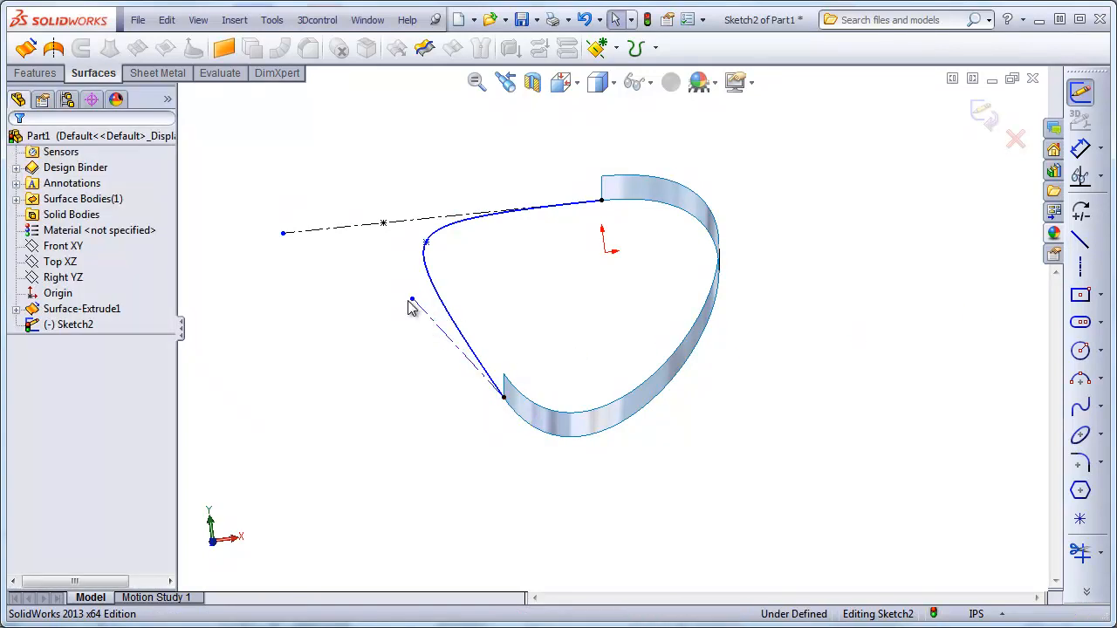
left_click_drag(412, 300, 310, 174)
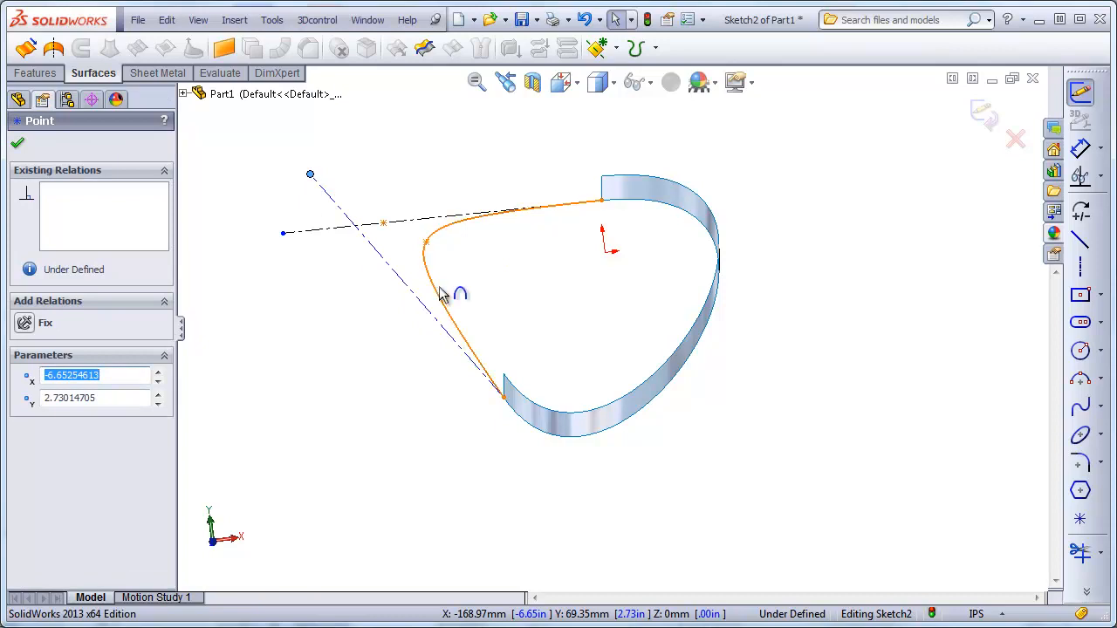
left_click(423, 312)
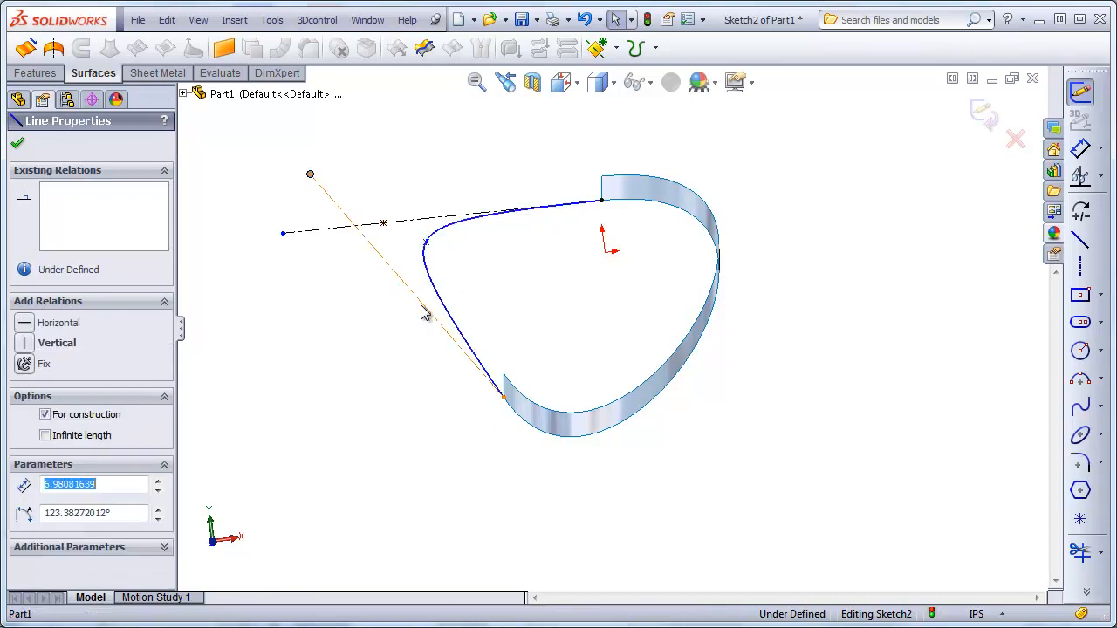
left_click(524, 427, "ctrl")
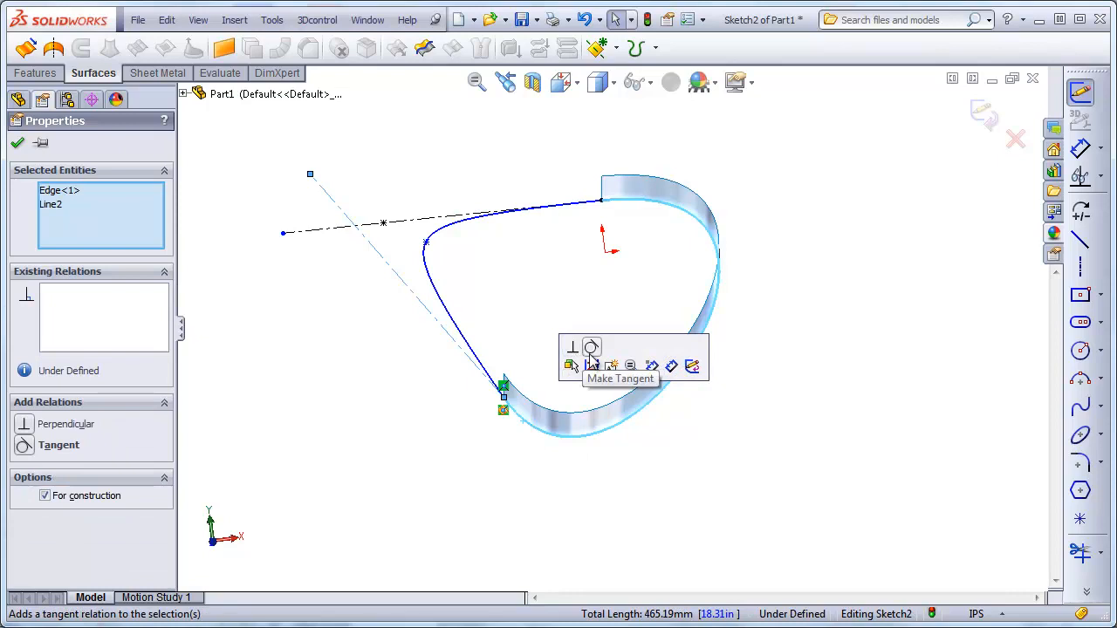
left_click(591, 349)
left_click(534, 452)
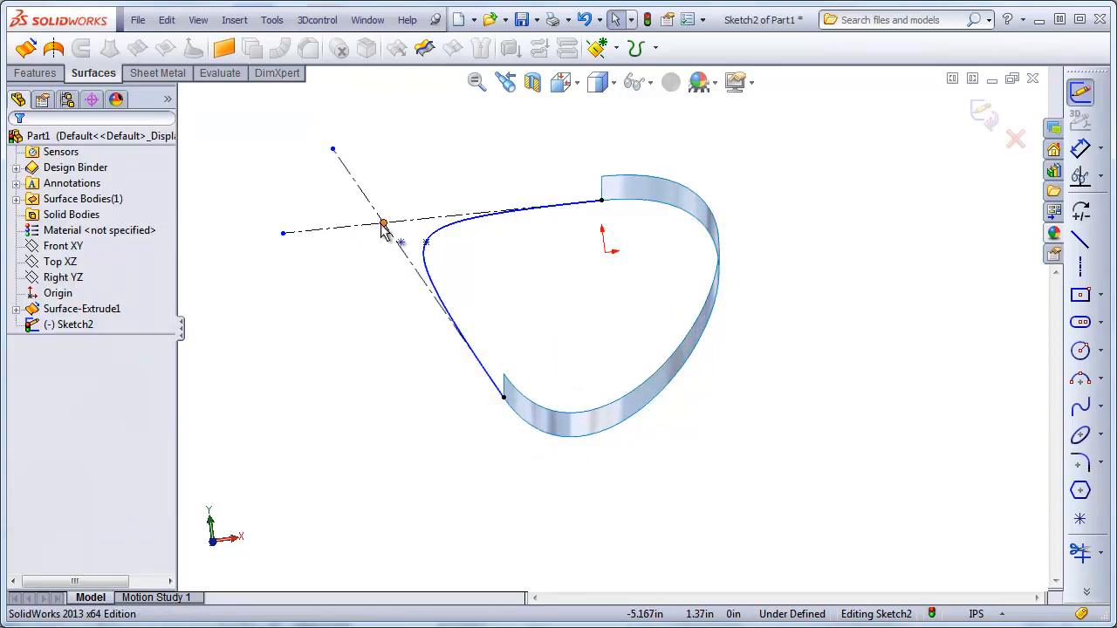
left_click(426, 244)
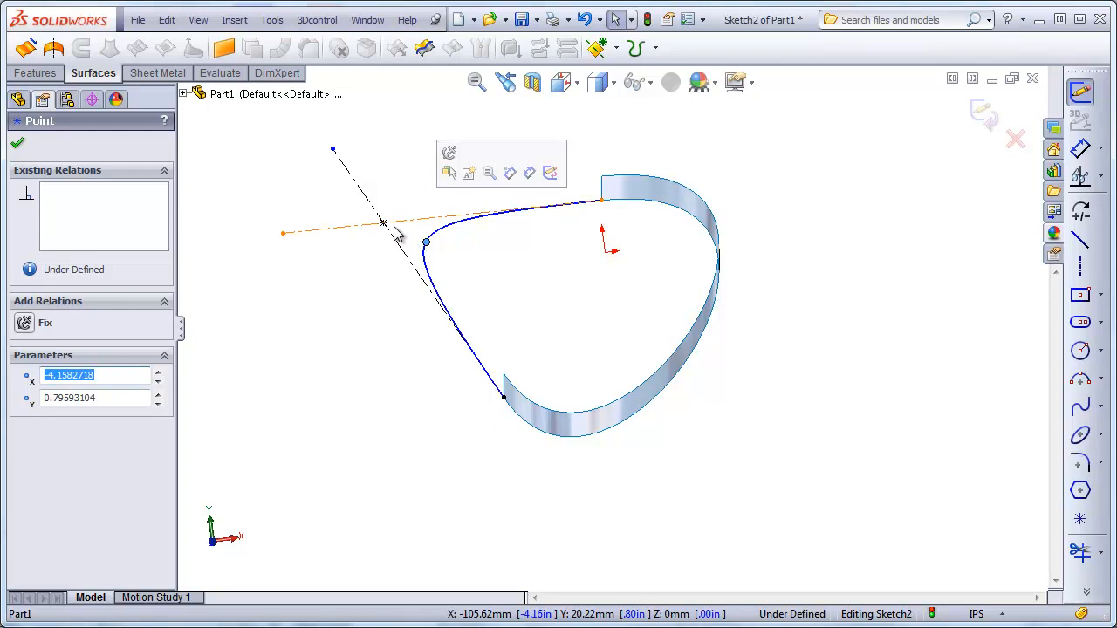
left_click(453, 323)
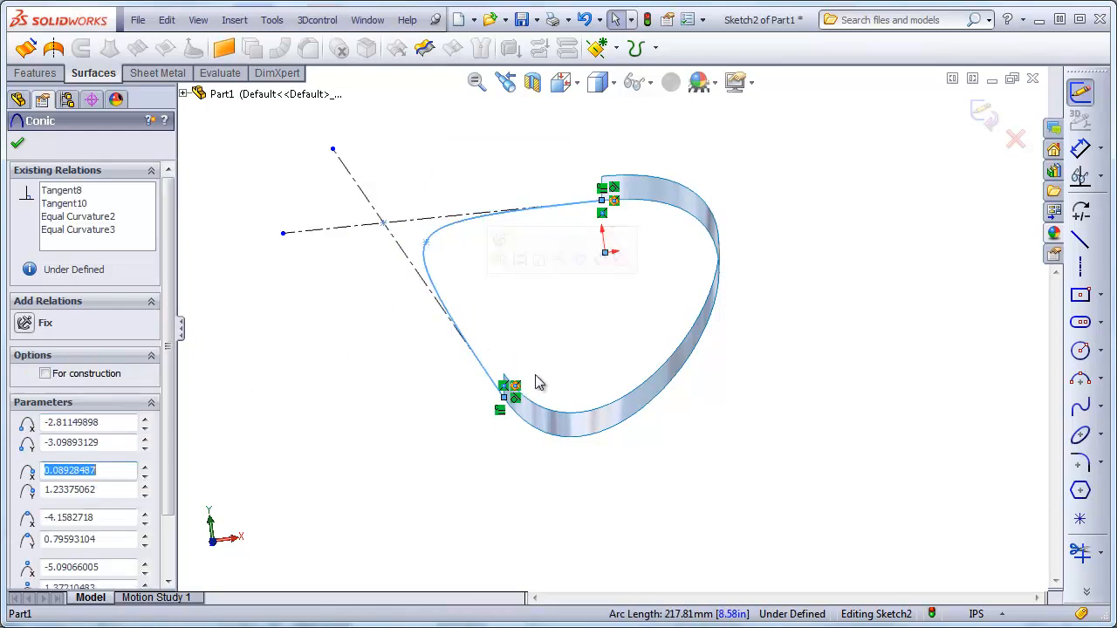
left_click(666, 309)
Step: Draw a centerline connecting the conic's lower endpoint to its upper endpoint
left_click(1083, 268)
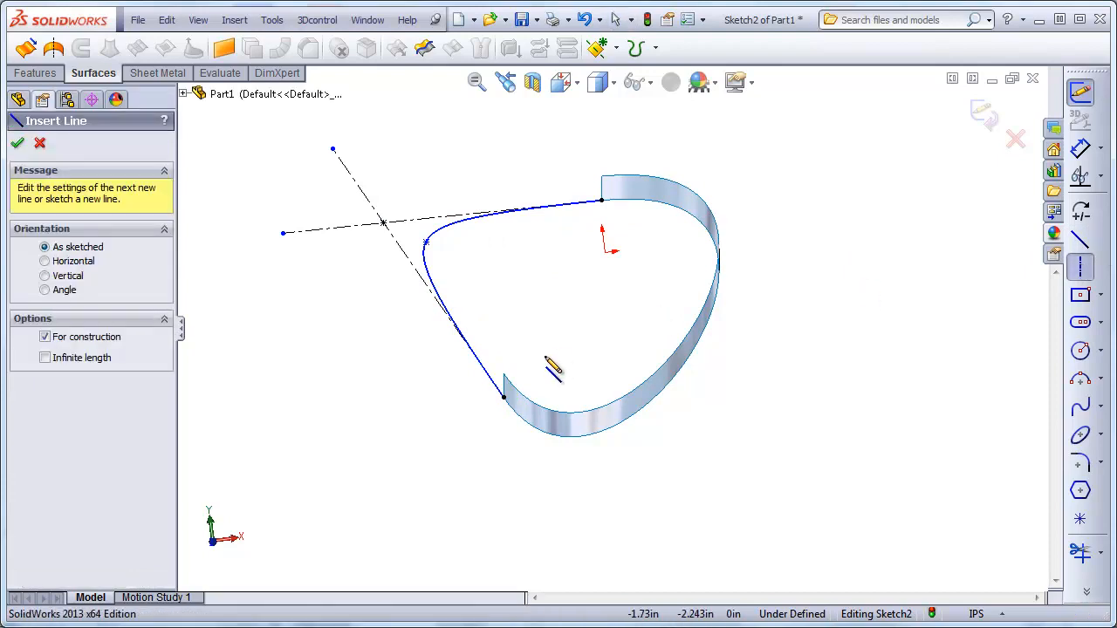
left_click(504, 398)
left_click(601, 201)
key("Escape")
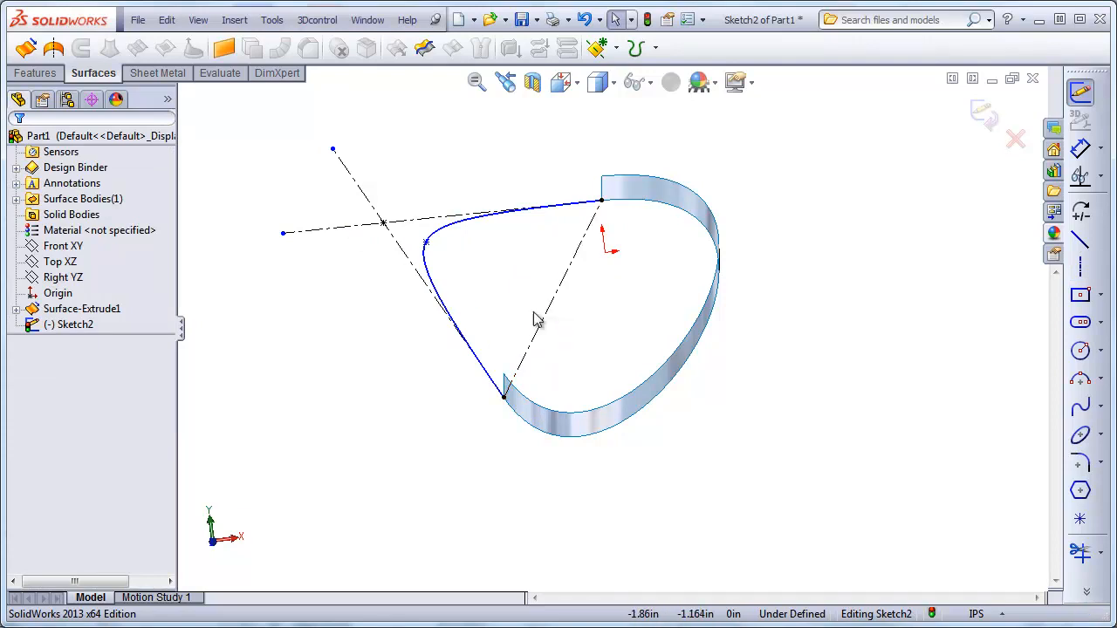
left_click(428, 264)
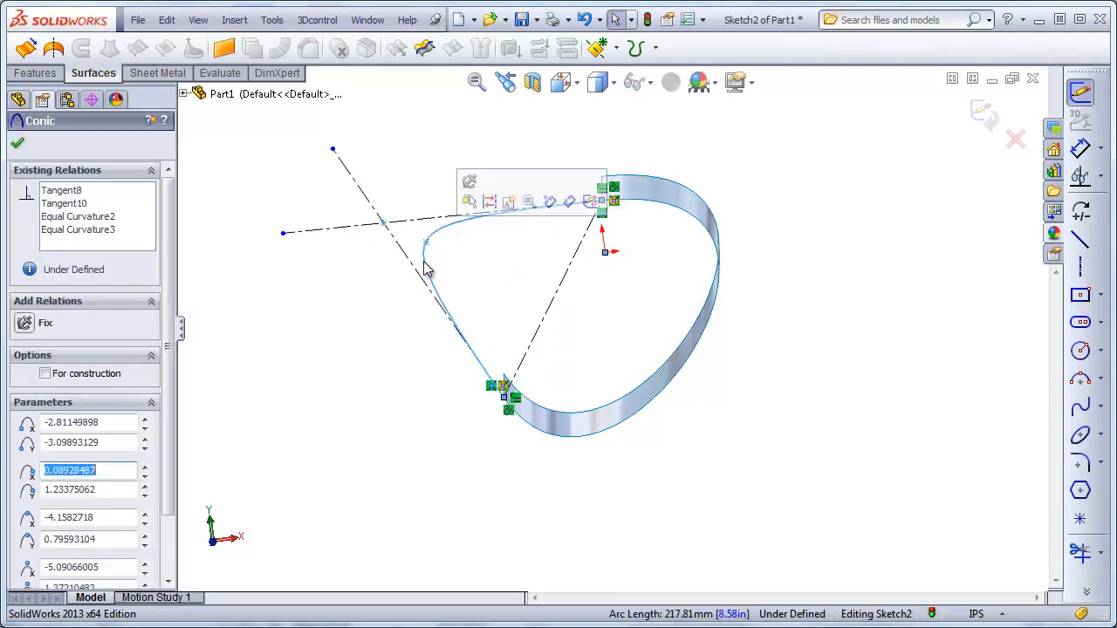
left_click_drag(166, 462, 166, 528)
left_click(295, 400)
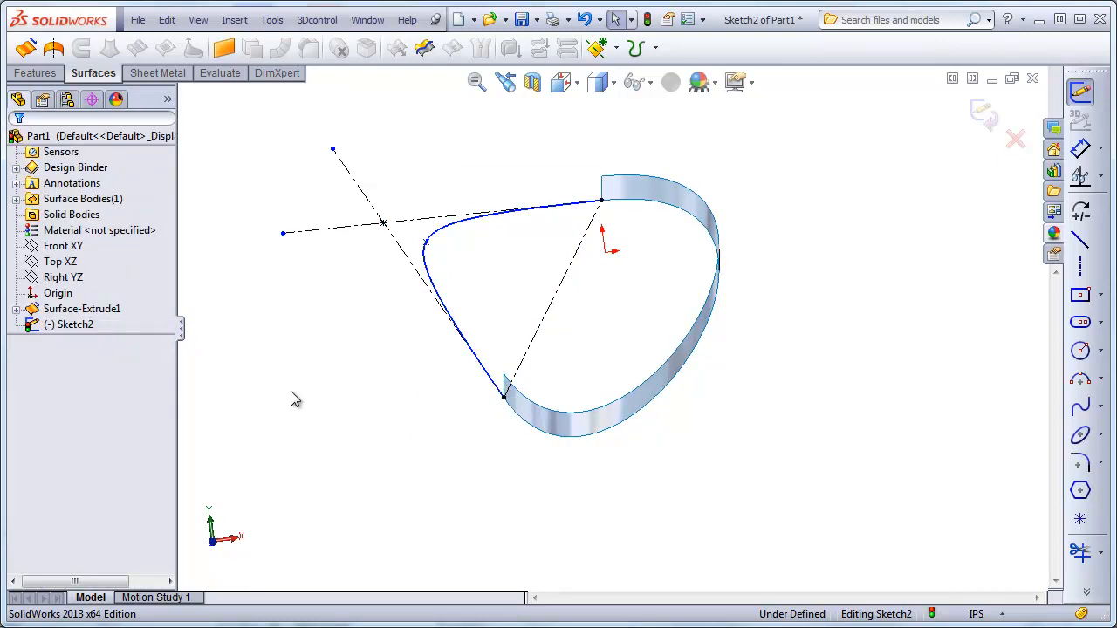
left_click(426, 244)
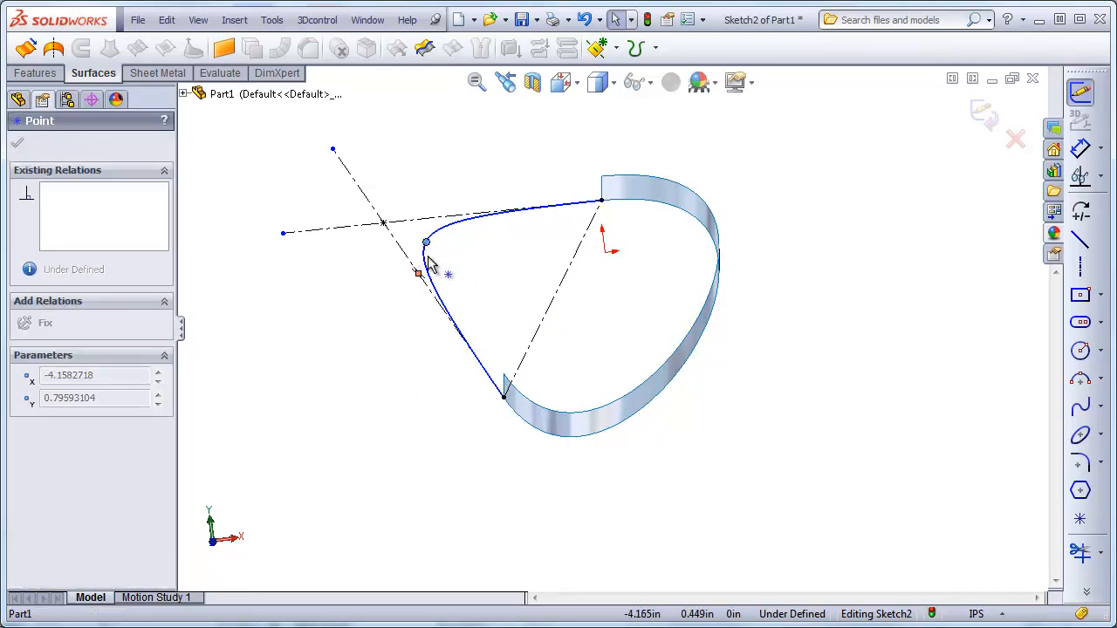
left_click(382, 325)
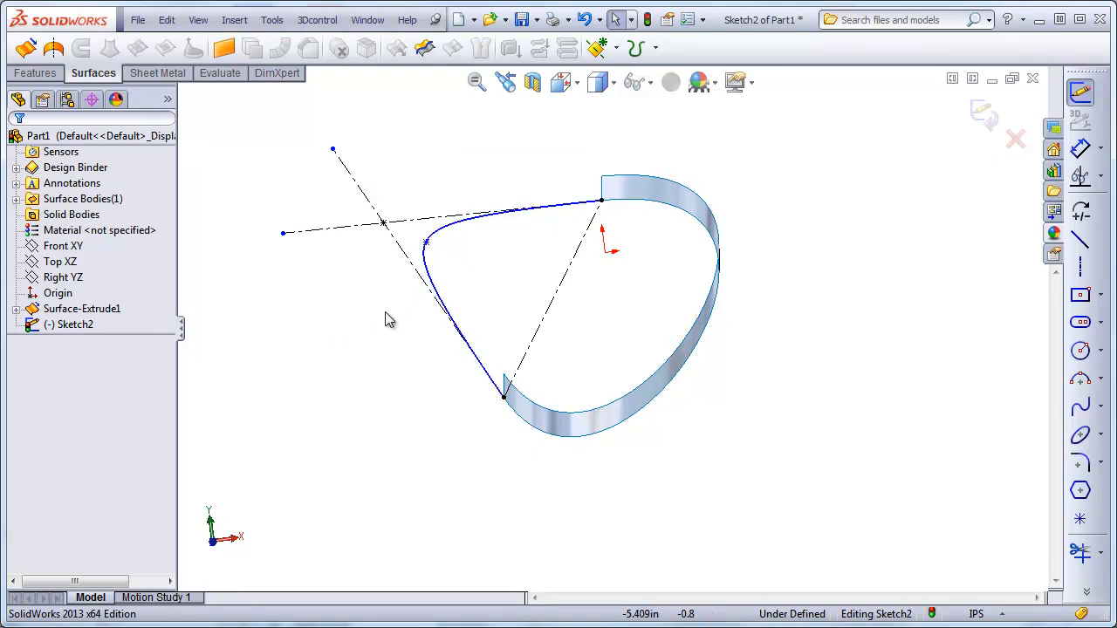
Step: Raise the conic's rho value to 0.95 to pull the curve toward the intersection of the tangent lines
left_click(434, 277)
scroll(175, 471, "down", 3)
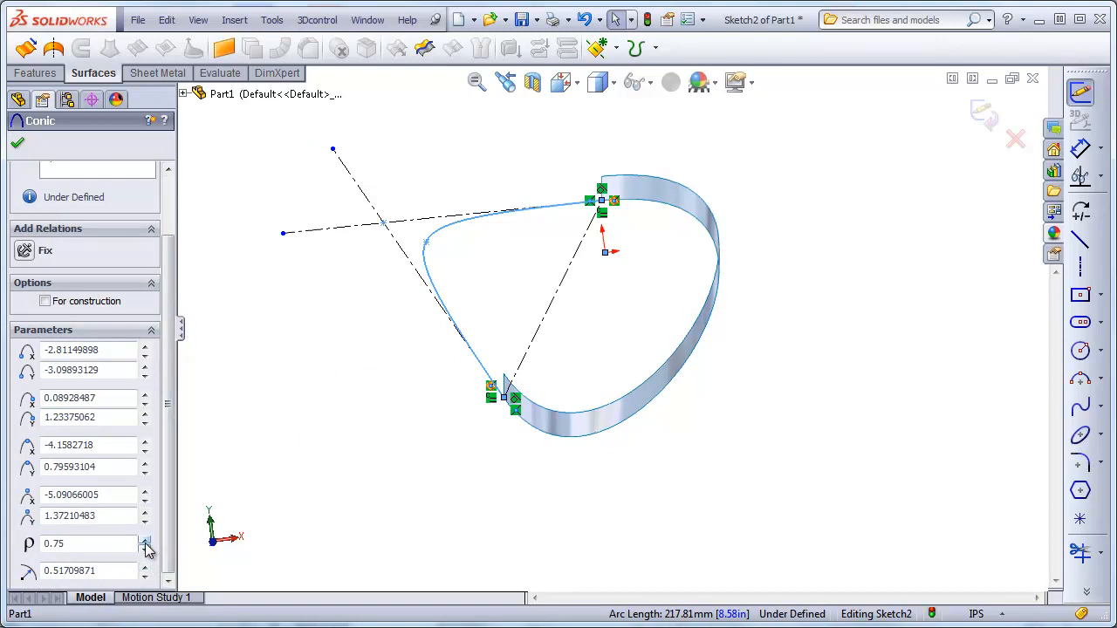
left_click(145, 542)
left_click(145, 542)
left_click(145, 542)
left_click(145, 542)
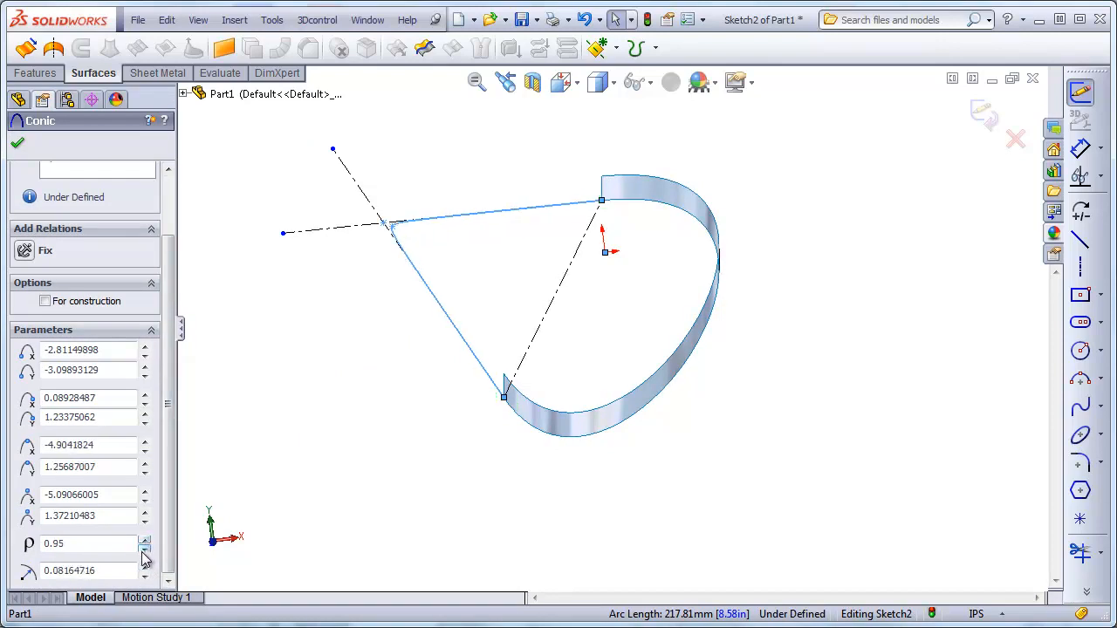
Step: Lower the conic's rho value to 0.1 to flatten the curve toward the centerline between its endpoints
left_click(146, 550)
left_click(145, 550)
left_click(146, 550)
left_click(146, 549)
left_click(146, 550)
left_click(146, 550)
left_click(145, 550)
left_click(146, 550)
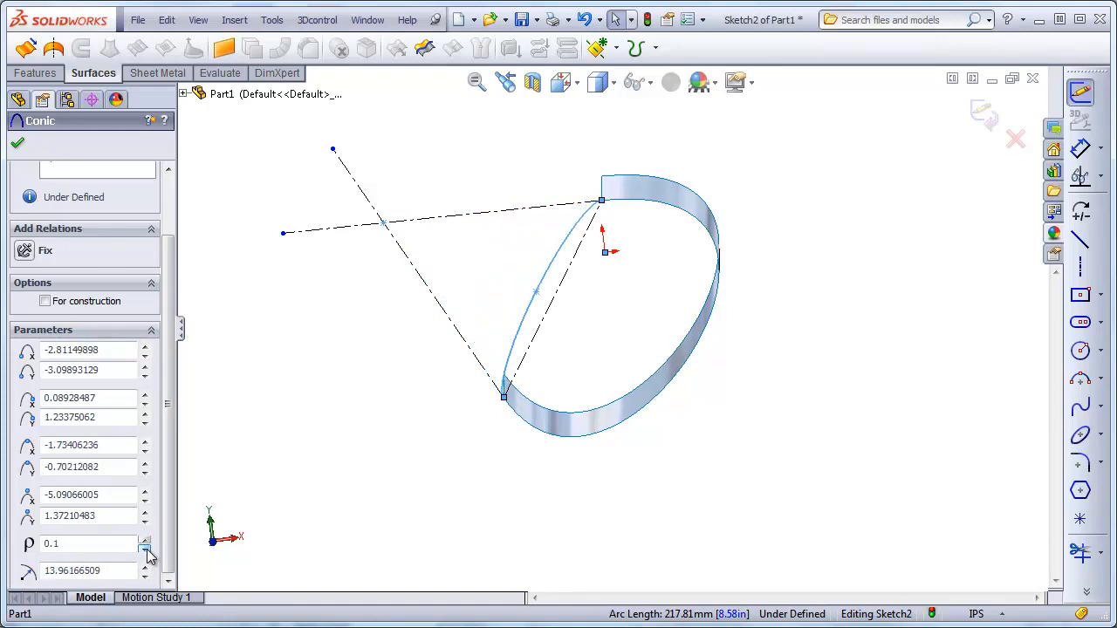
Step: Increase the conic's rho value to 0.45
left_click(145, 542)
left_click(145, 542)
left_click(144, 542)
left_click(145, 542)
left_click(145, 542)
left_click(145, 542)
left_click(145, 542)
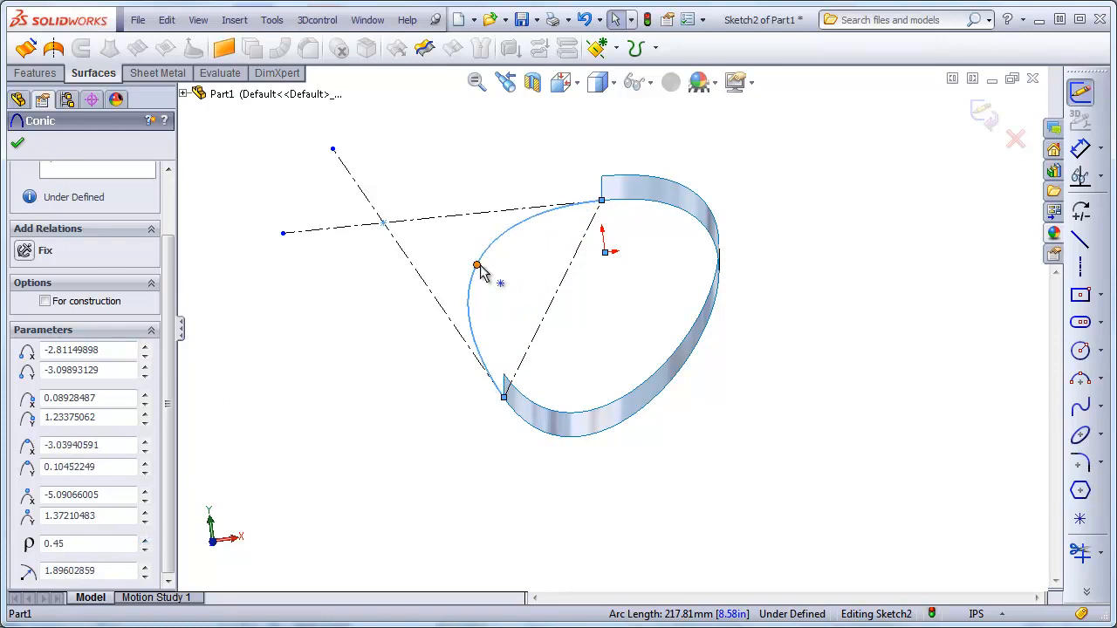
Step: Increase the conic's rho value to 0.65 and finish editing its parameters
left_click(145, 542)
left_click(145, 542)
left_click(145, 542)
left_click(145, 542)
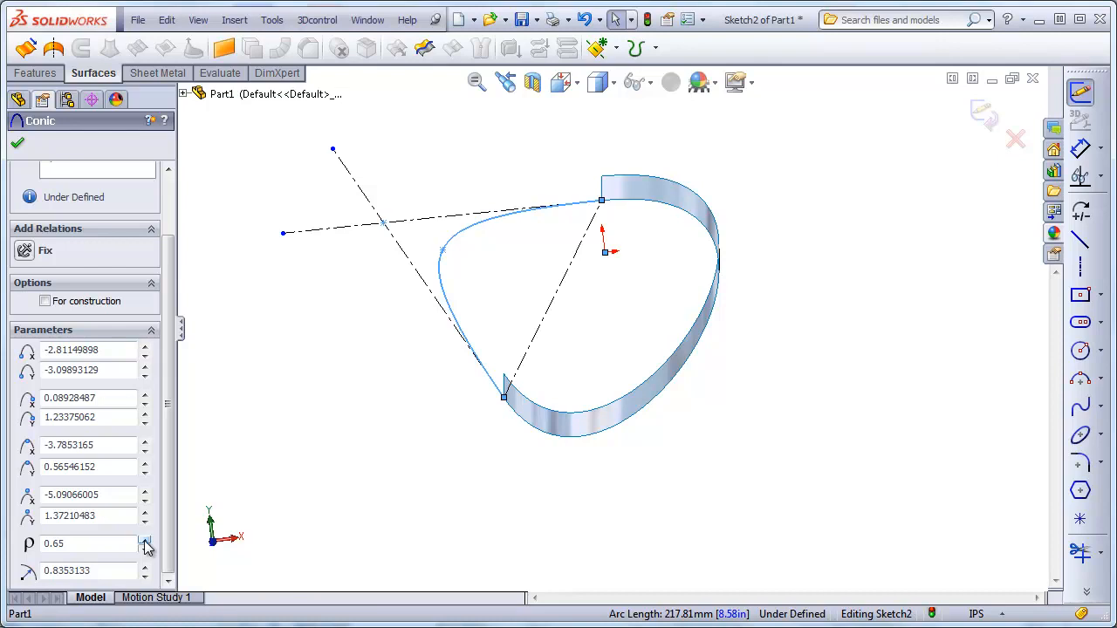
left_click(393, 406)
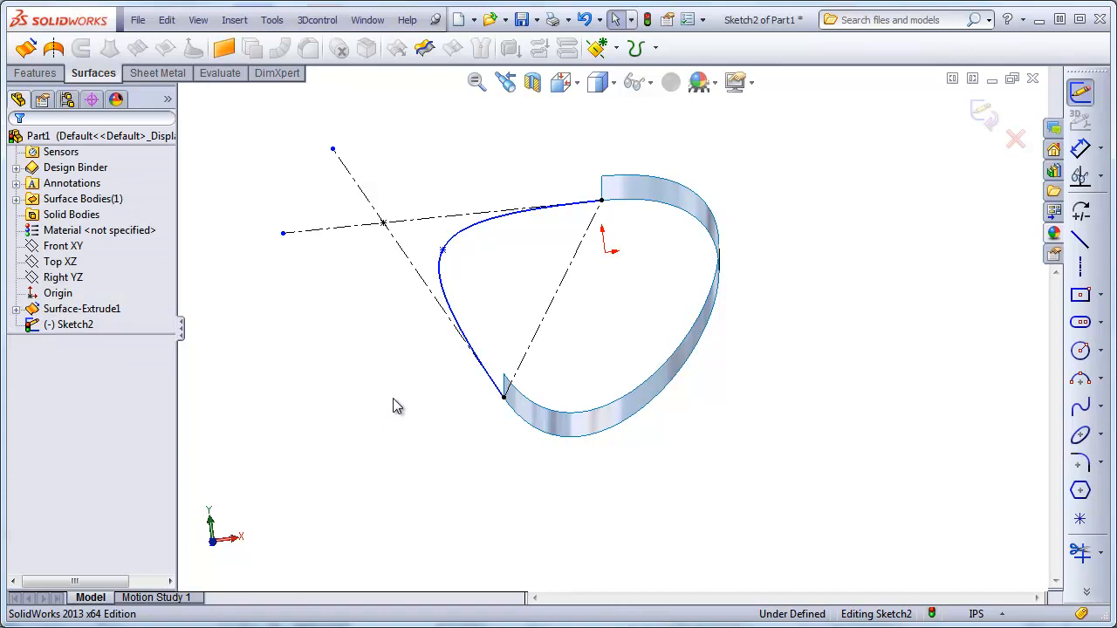
Step: Show the curvature combs on the conic
right_click(441, 279)
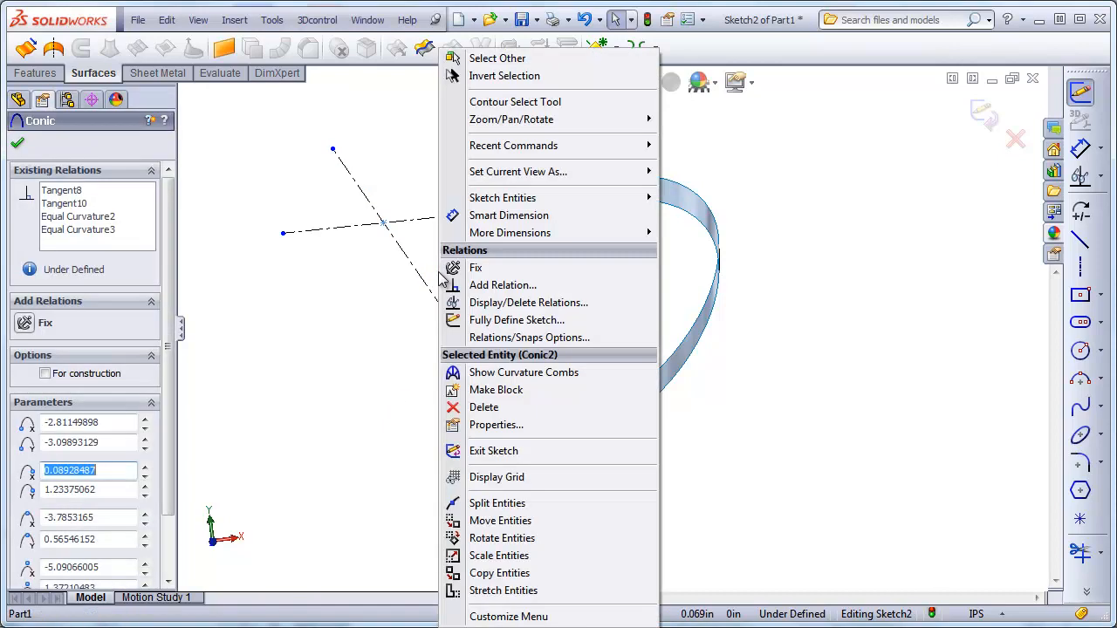
left_click(499, 373)
left_click(353, 443)
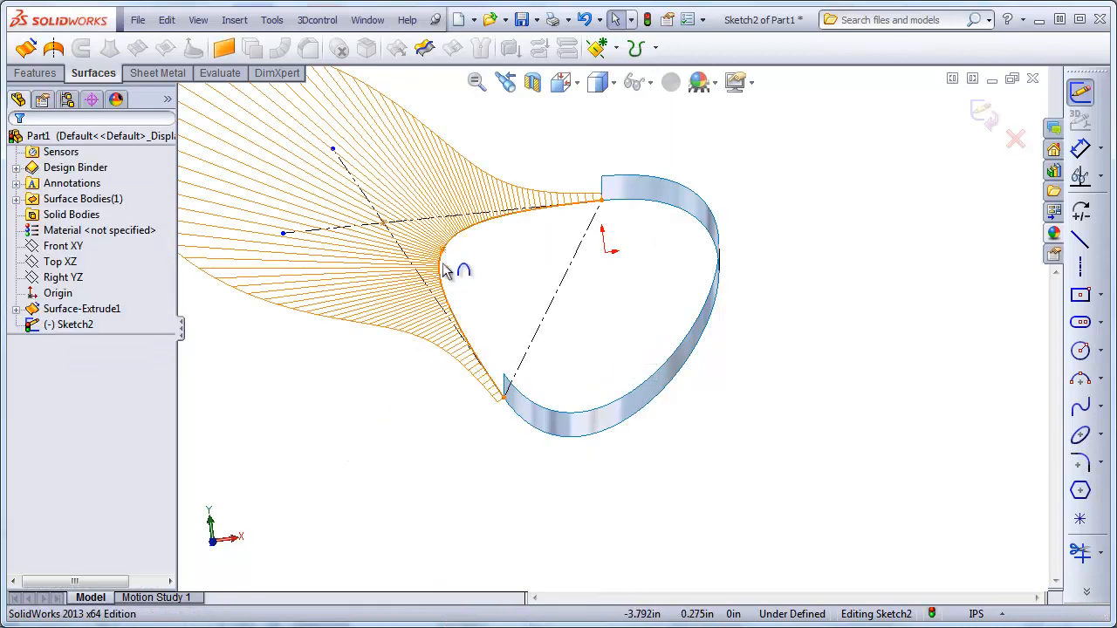
Step: Set the conic's rho value to 0.95 while its curvature combs are displayed
left_click(466, 314)
scroll(140, 506, "down", 3)
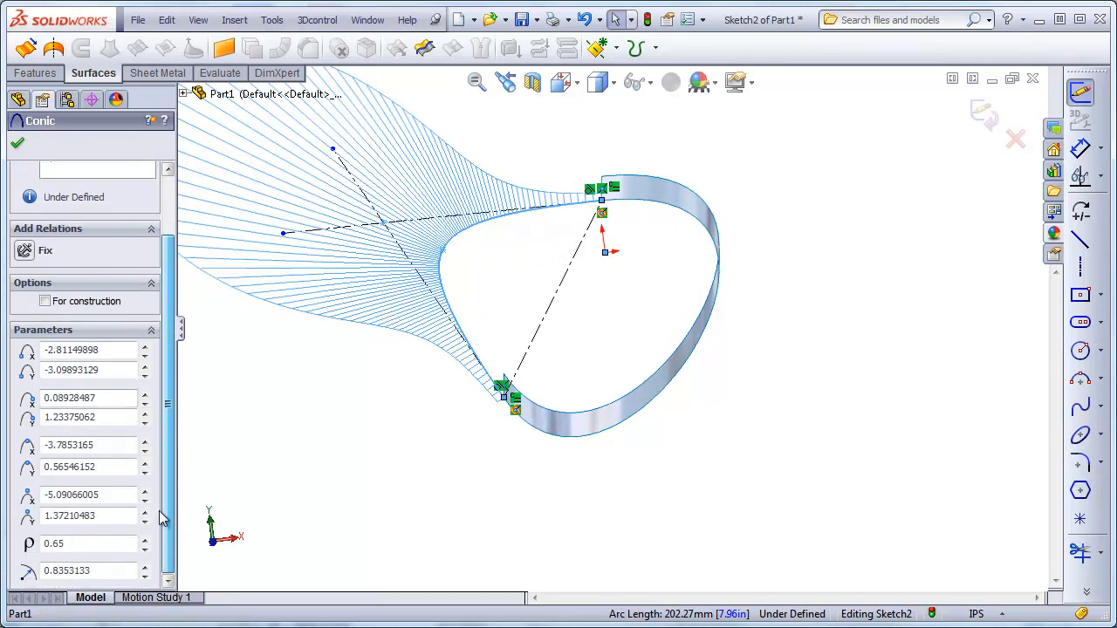
left_click(145, 542)
left_click(145, 542)
left_click(145, 541)
left_click(144, 541)
left_click(145, 541)
left_click(145, 541)
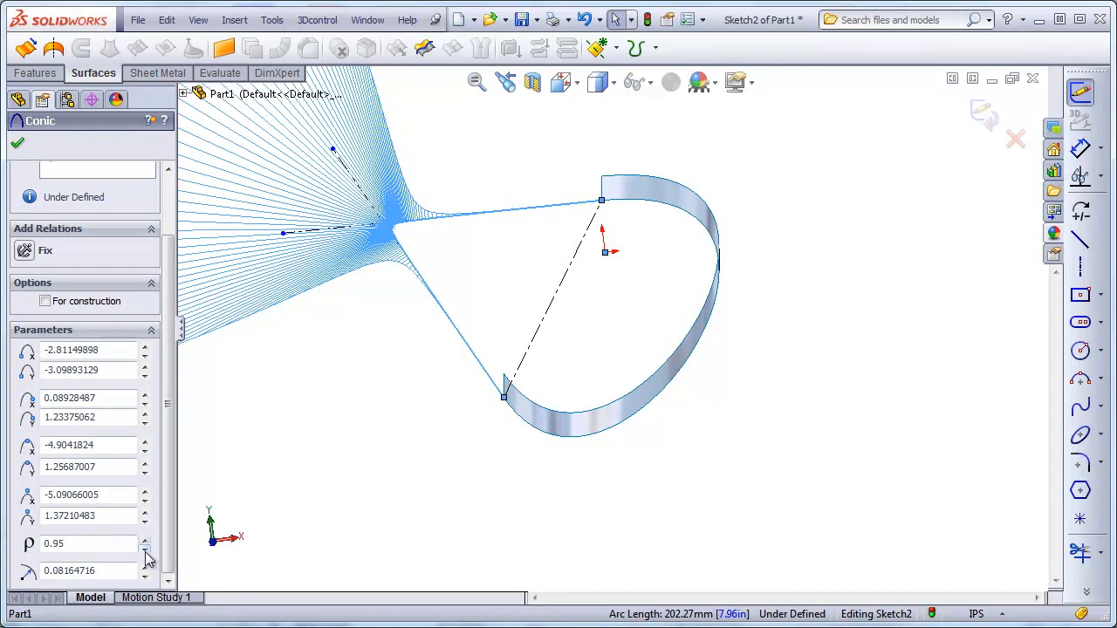
Step: Reduce the conic's rho value to 0.05 and finish editing its parameters
left_click(145, 552)
left_click(145, 552)
left_click(145, 552)
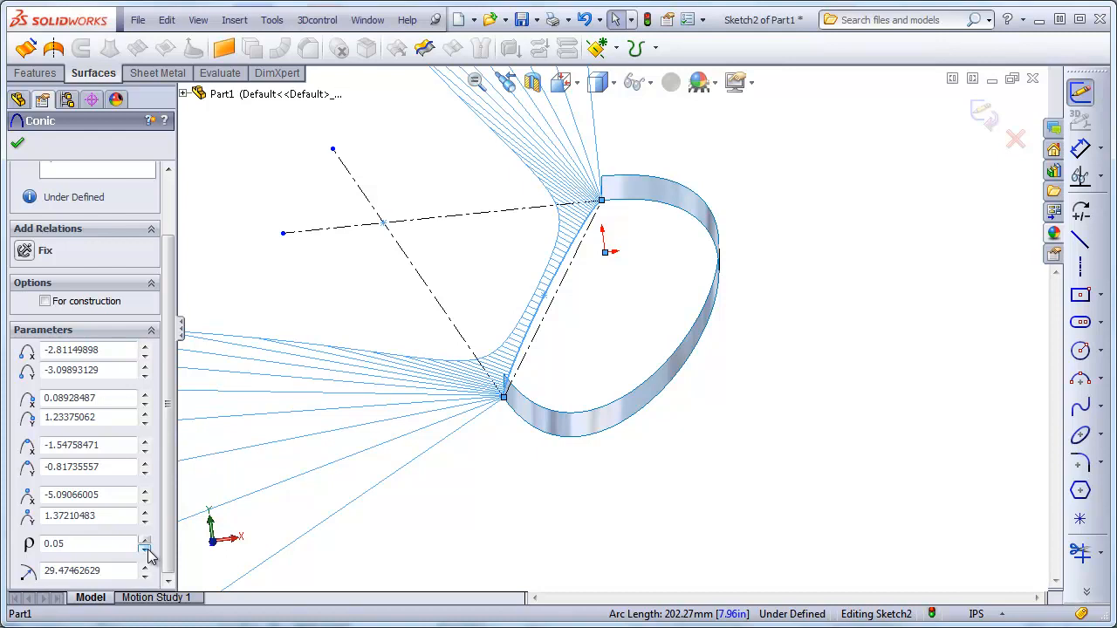
left_click(458, 506)
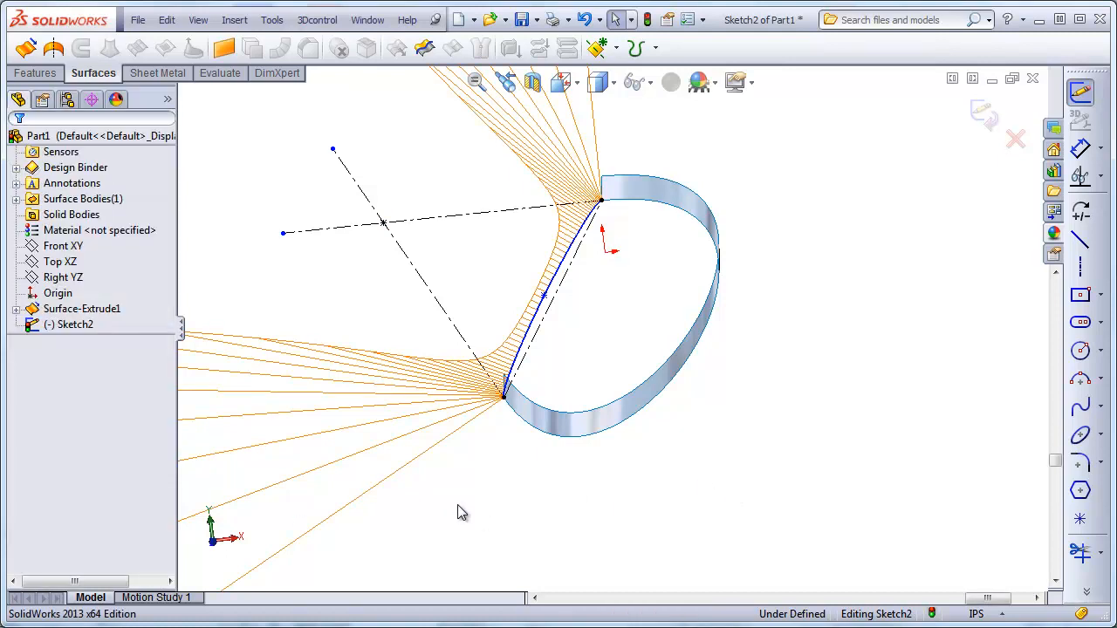